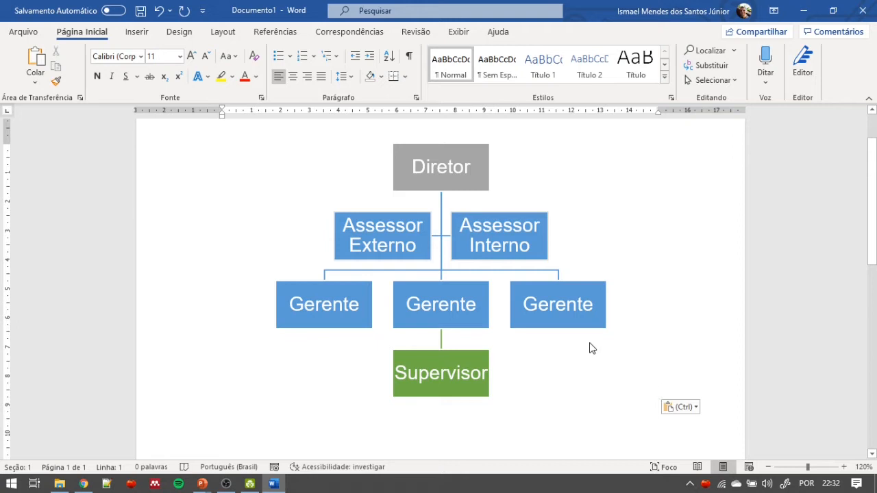
{"action": "left_click", "coordinate": [137, 31]}
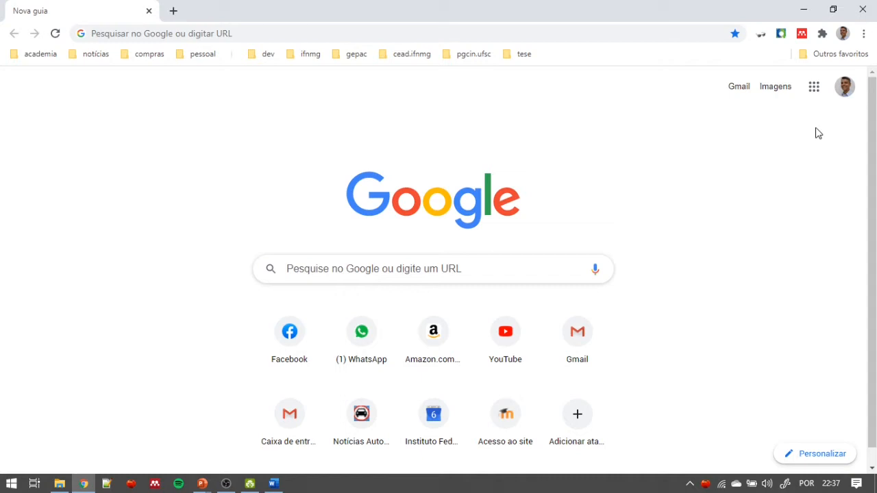
- Go to Google Drive in Chrome and create a new Google Drawings (Desenhos Google) file
{"action": "left_click", "coordinate": [814, 88]}
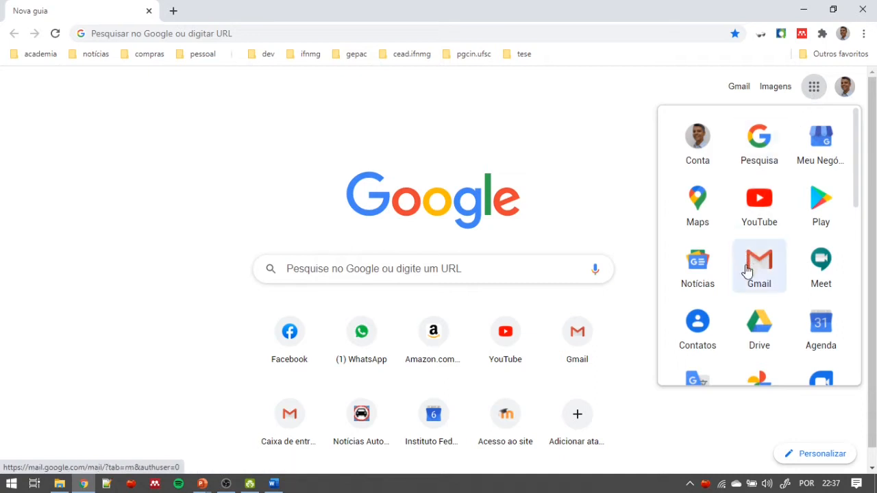
{"action": "left_click", "coordinate": [753, 325]}
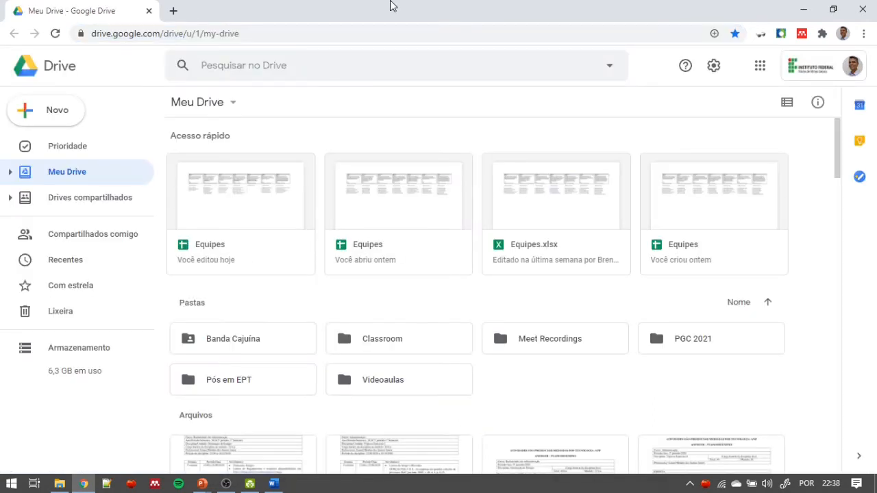
{"action": "left_click", "coordinate": [59, 112]}
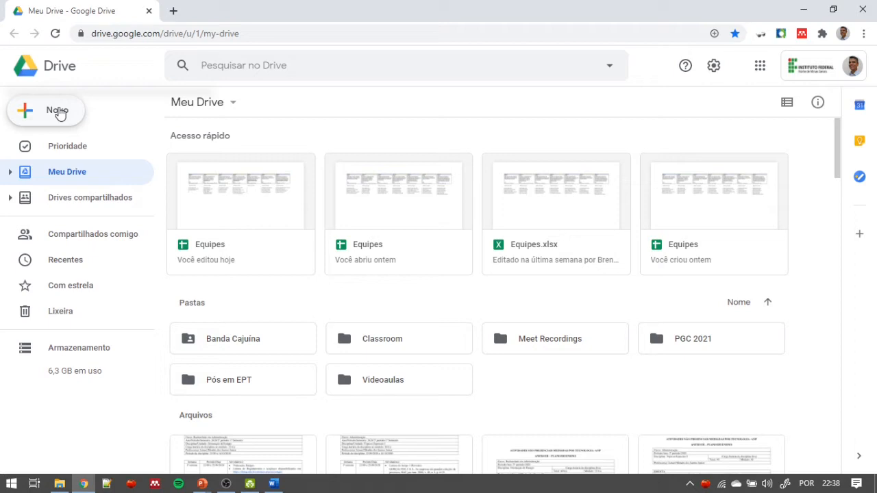
{"action": "left_click", "coordinate": [60, 112]}
{"action": "mouse_move", "coordinate": [164, 279]}
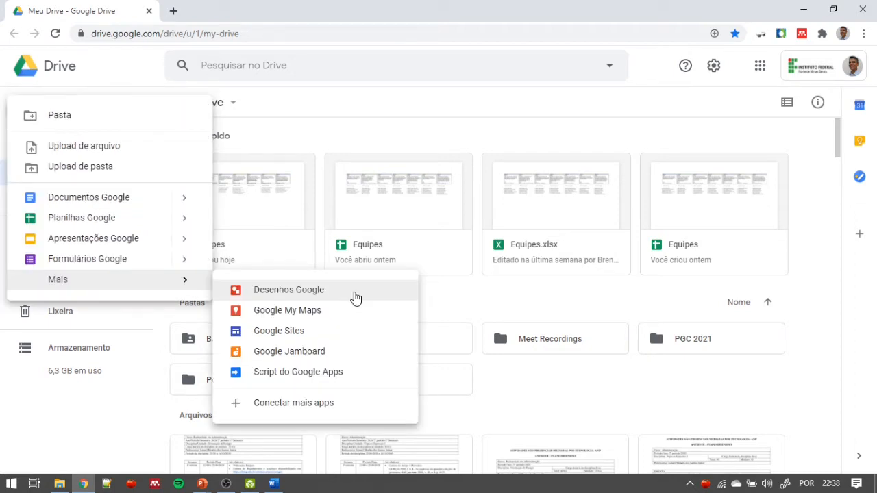
{"action": "left_click", "coordinate": [355, 297]}
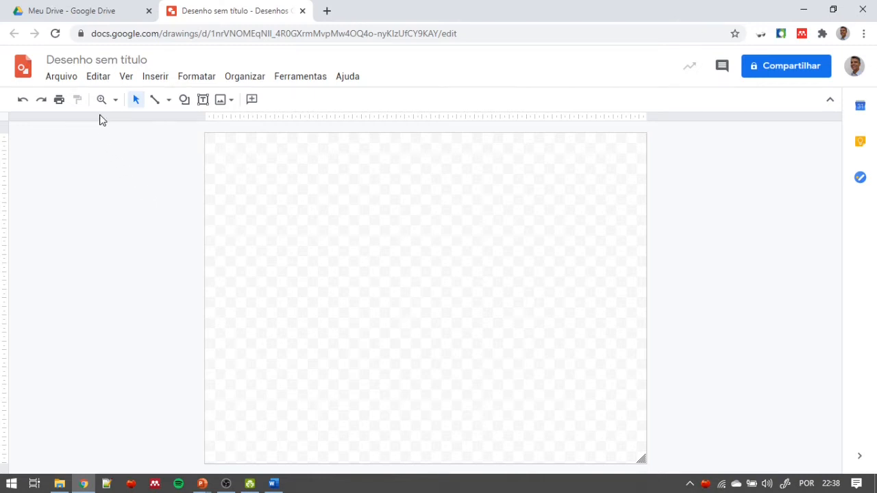
- Rename the untitled drawing as Organograma
{"action": "left_click", "coordinate": [97, 61]}
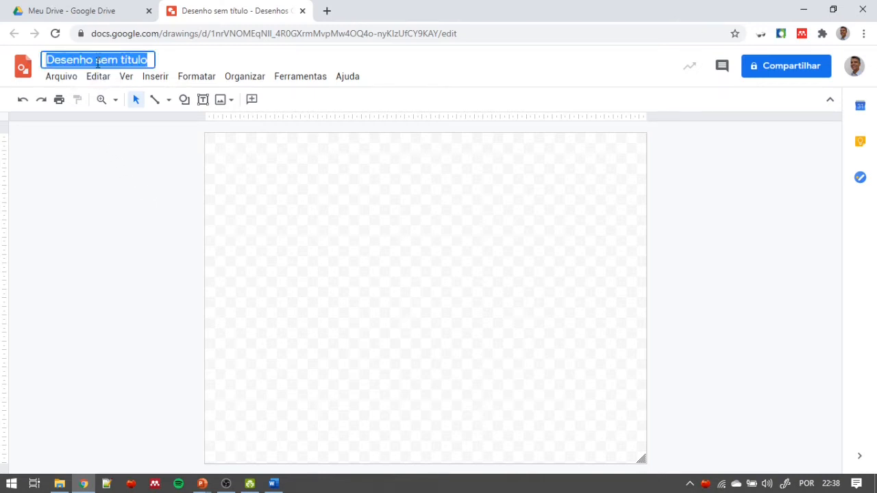
{"action": "type", "text": "Or"}
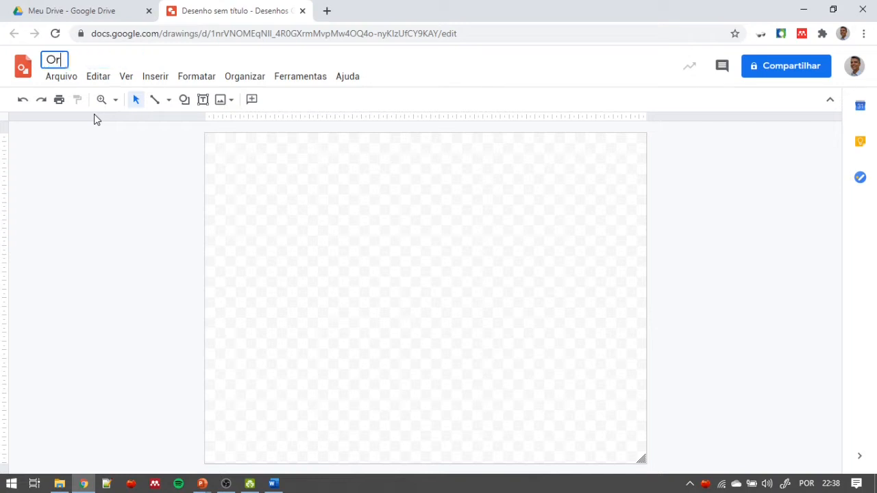
{"action": "type", "text": "ganograma"}
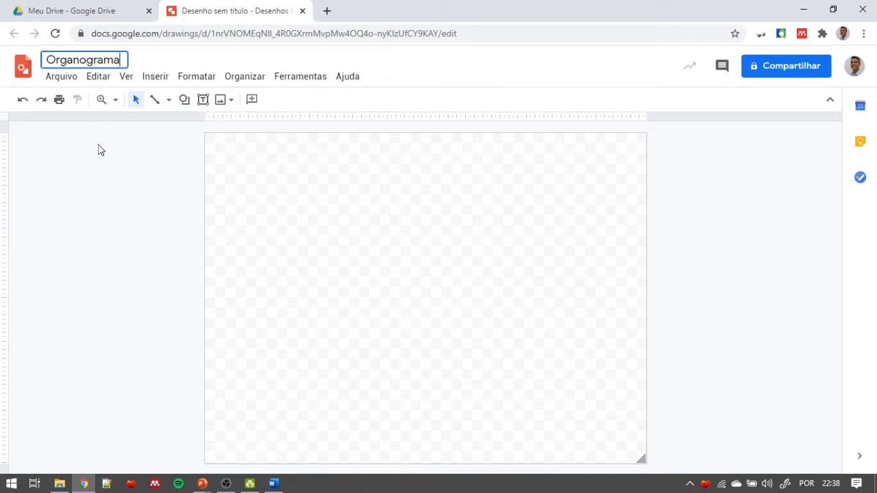
{"action": "key", "text": "Return"}
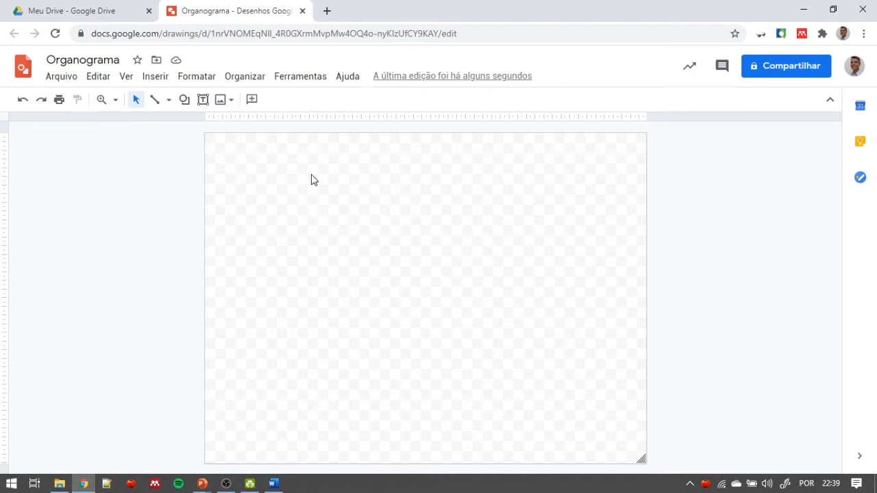
- Draw a rectangle near the upper middle of the canvas and label it "Diretor"
{"action": "left_click", "coordinate": [184, 101]}
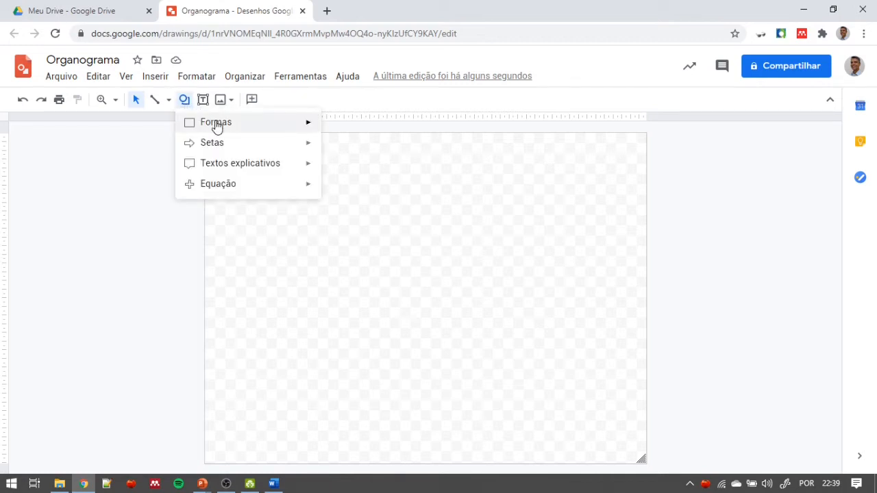
{"action": "mouse_move", "coordinate": [216, 126]}
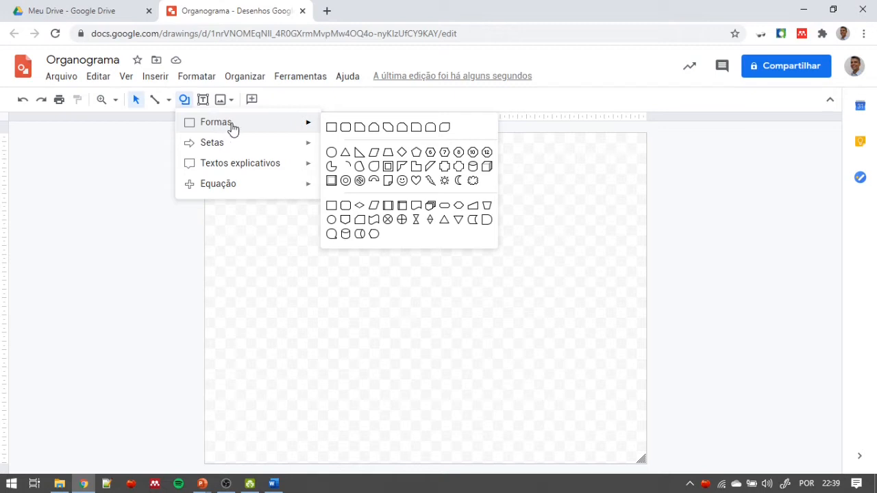
{"action": "left_click", "coordinate": [331, 129]}
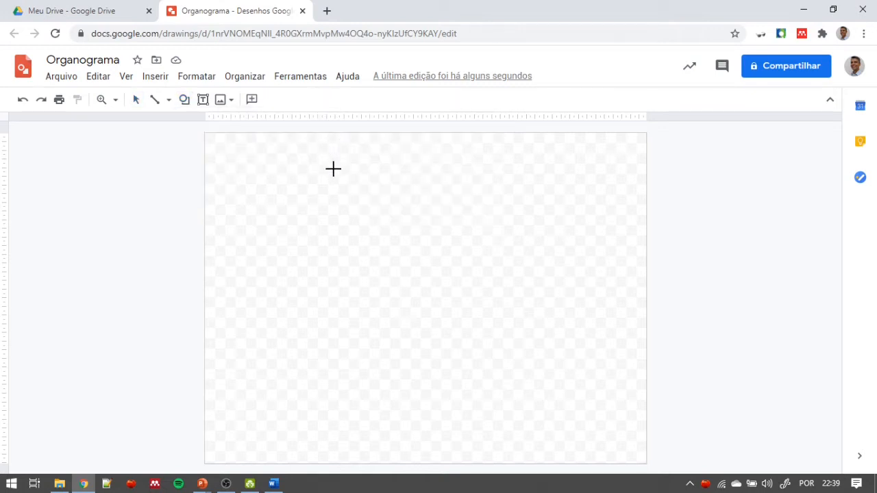
{"action": "left_click_drag", "start_coordinate": [368, 179], "coordinate": [446, 214]}
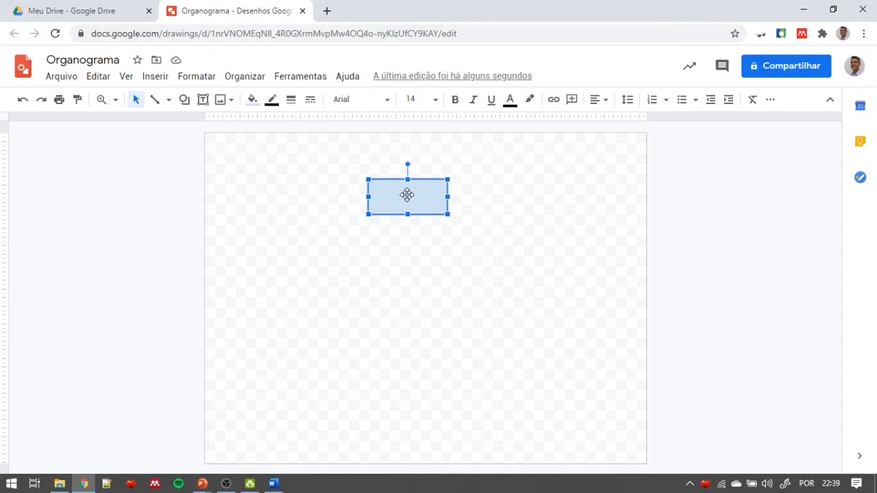
{"action": "key", "text": "Return"}
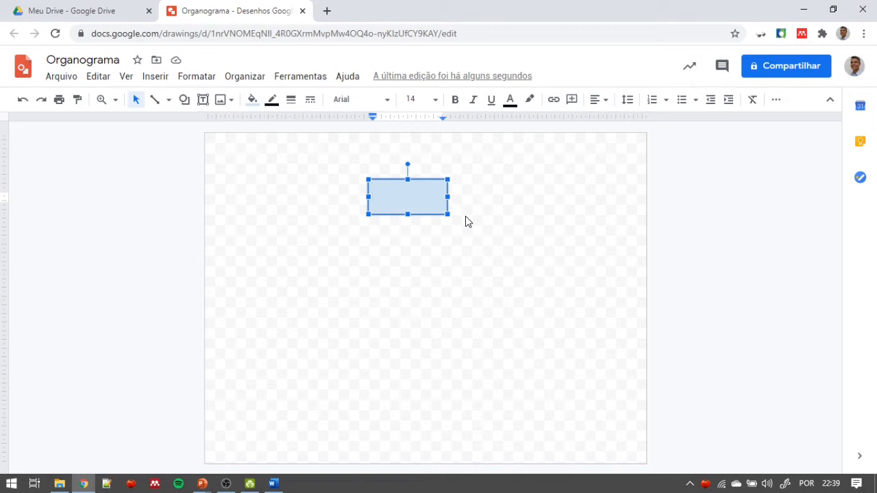
{"action": "type", "text": "Diretor"}
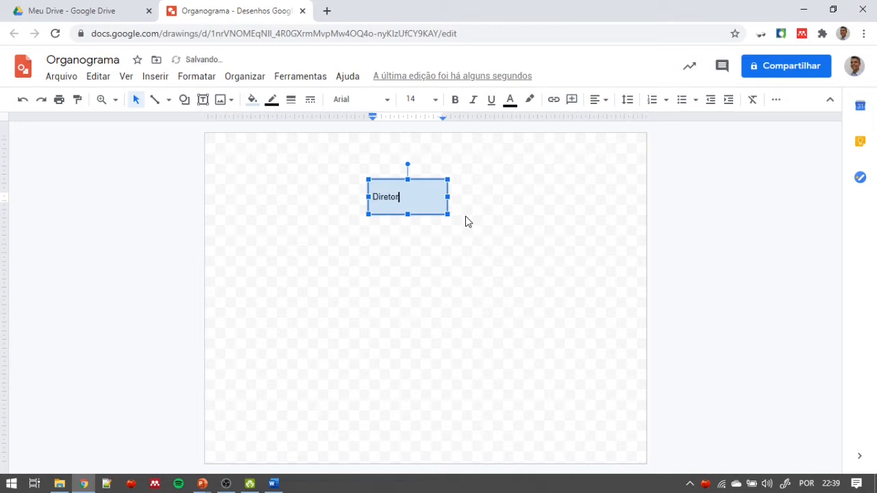
{"action": "left_click", "coordinate": [468, 236]}
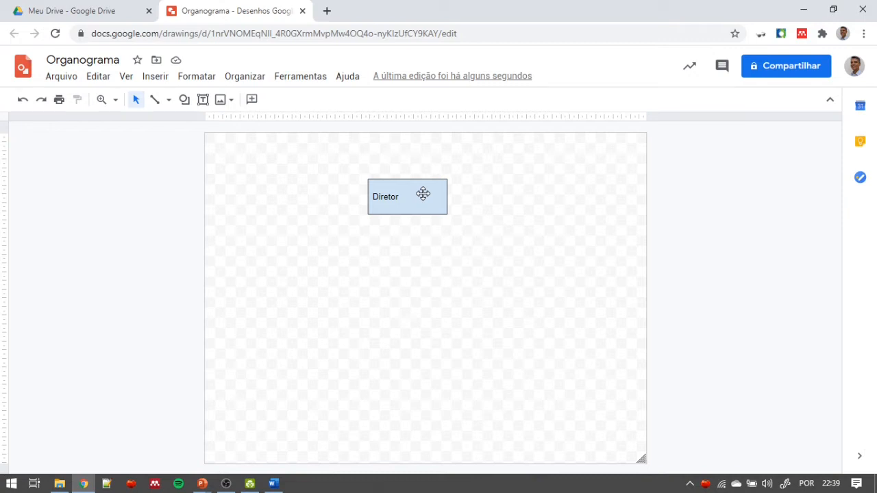
- Make the Diretor box's text bold and give the box a white fill
{"action": "left_click", "coordinate": [423, 194]}
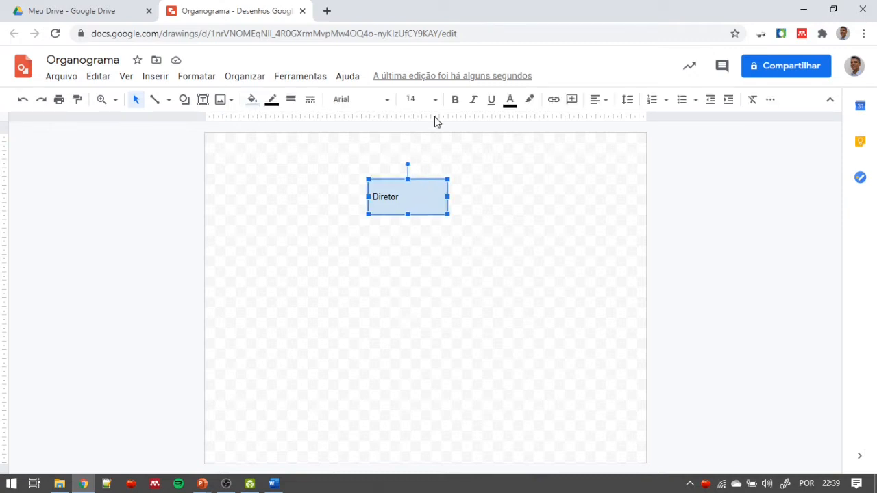
{"action": "left_click", "coordinate": [456, 106]}
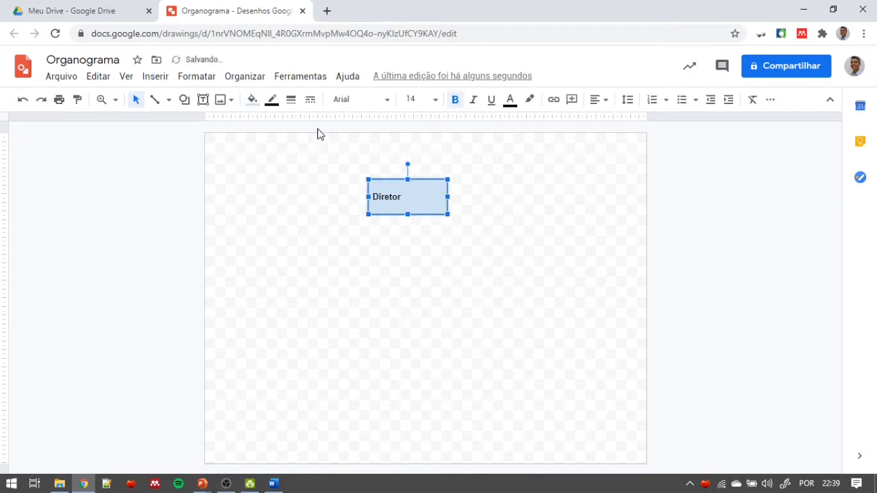
{"action": "left_click", "coordinate": [252, 100]}
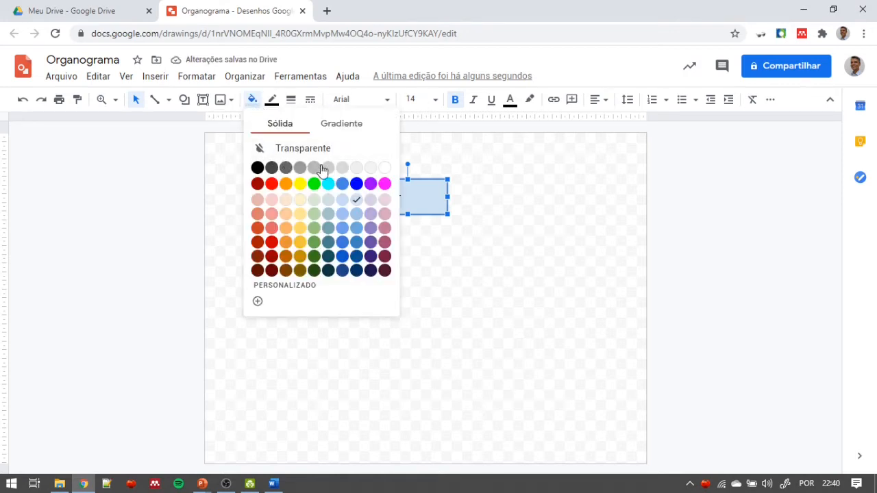
{"action": "left_click", "coordinate": [384, 168]}
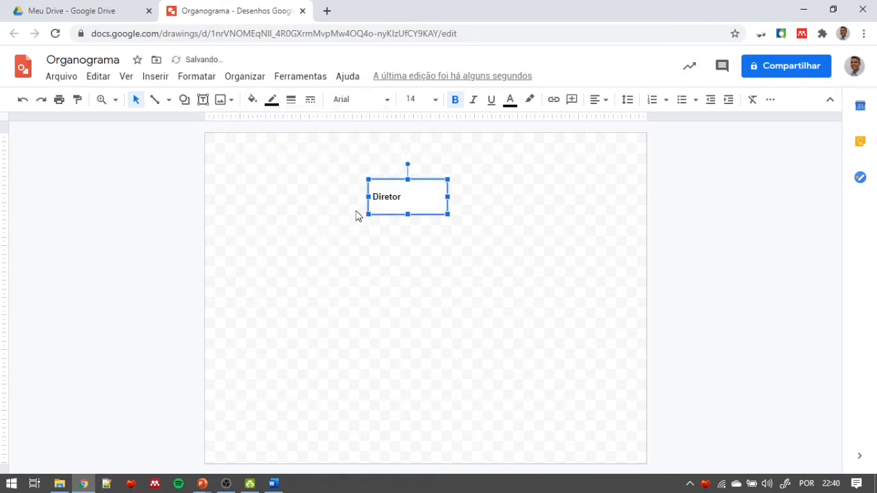
- Centre the text horizontally in the Diretor box and set its font size to 24
{"action": "left_click", "coordinate": [600, 101]}
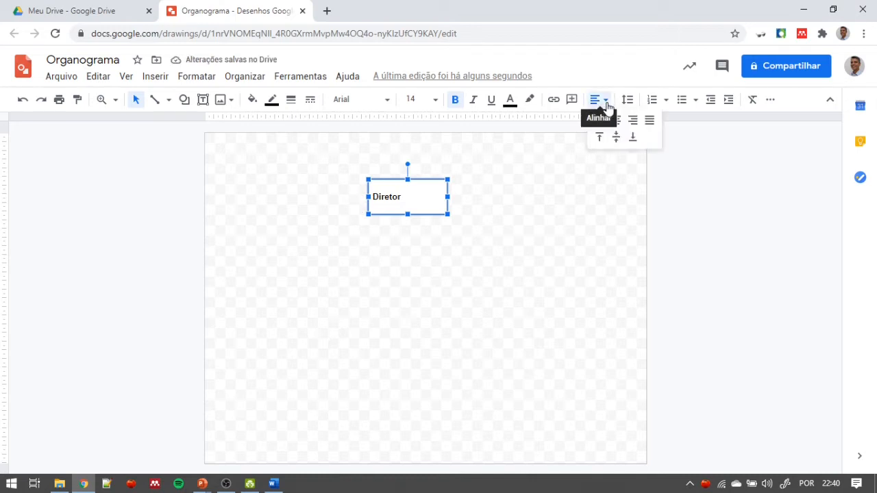
{"action": "left_click", "coordinate": [610, 121]}
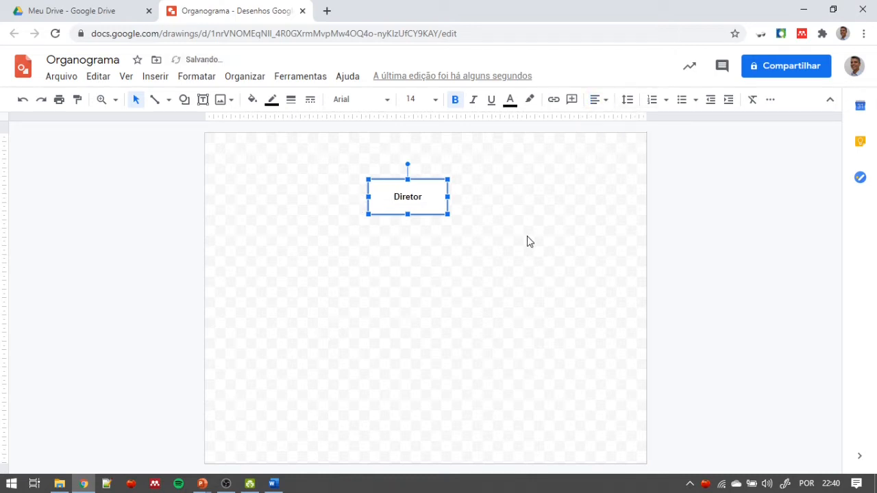
{"action": "left_click", "coordinate": [437, 101]}
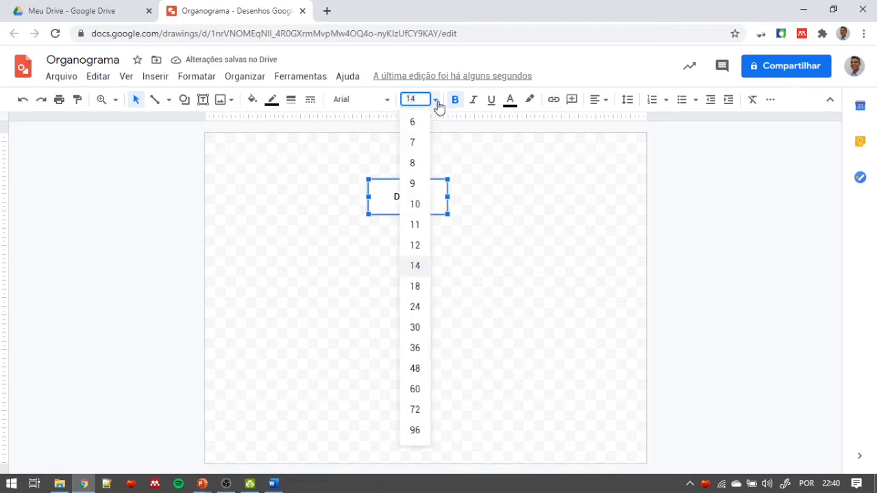
{"action": "left_click", "coordinate": [421, 308]}
{"action": "left_click", "coordinate": [493, 245]}
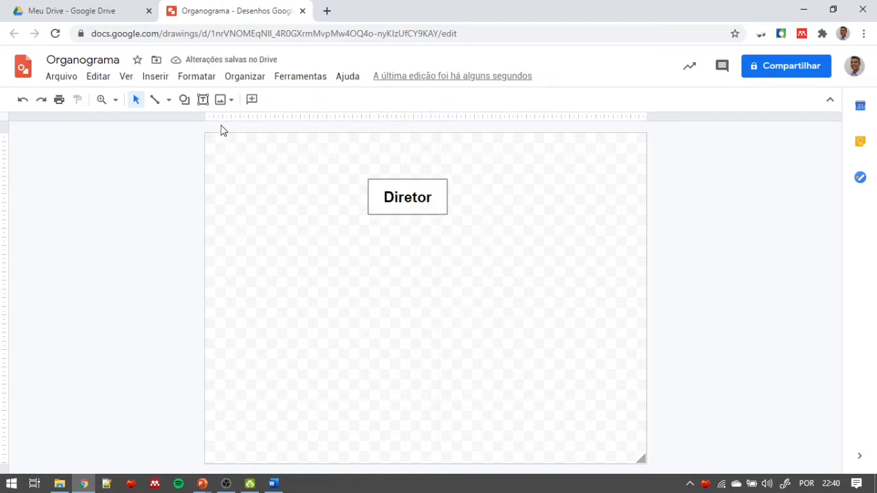
- Draw a second rectangle below and to the left of the Diretor box and label it "Assessor Externo"
{"action": "left_click", "coordinate": [185, 101]}
{"action": "mouse_move", "coordinate": [248, 129]}
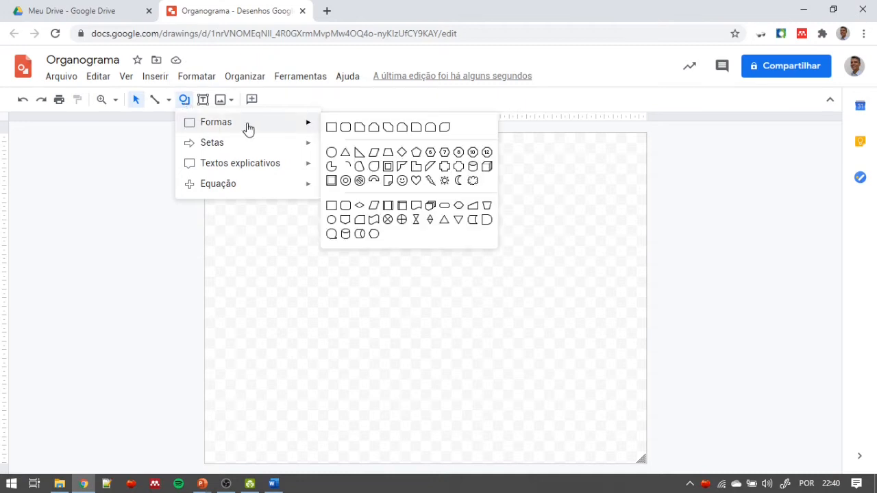
{"action": "left_click", "coordinate": [331, 129]}
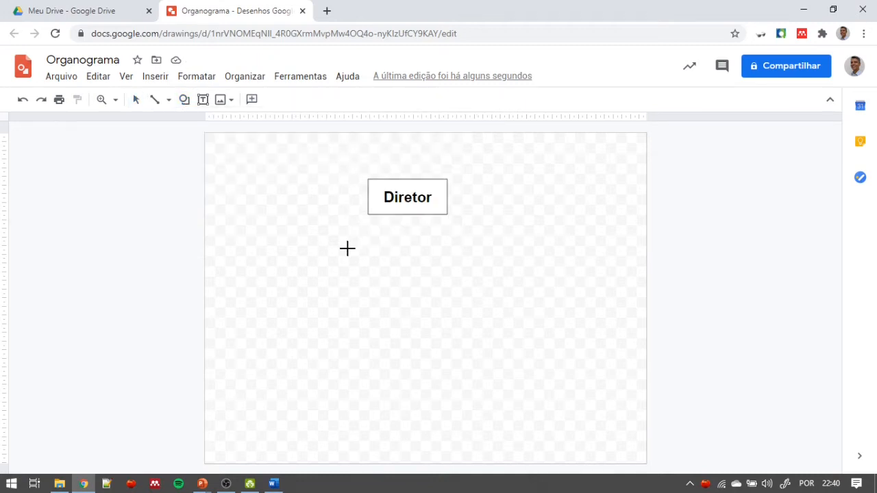
{"action": "left_click_drag", "start_coordinate": [301, 231], "coordinate": [374, 263]}
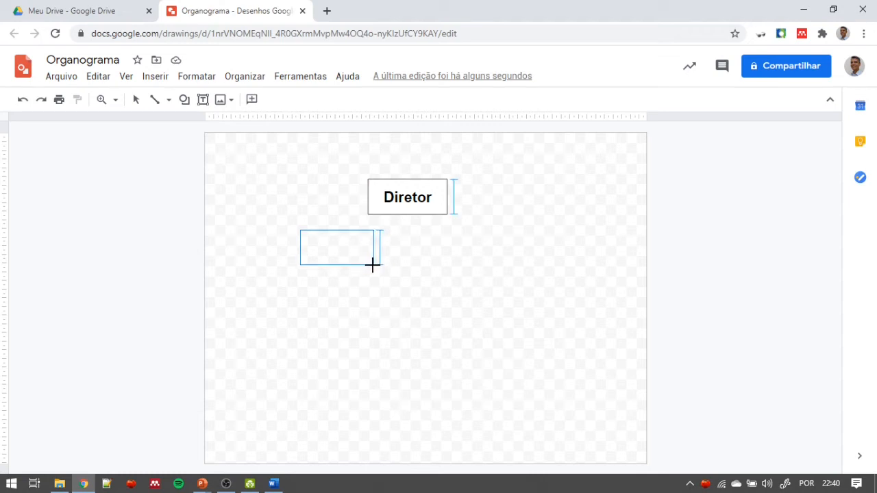
{"action": "left_click_drag", "start_coordinate": [342, 241], "coordinate": [338, 239]}
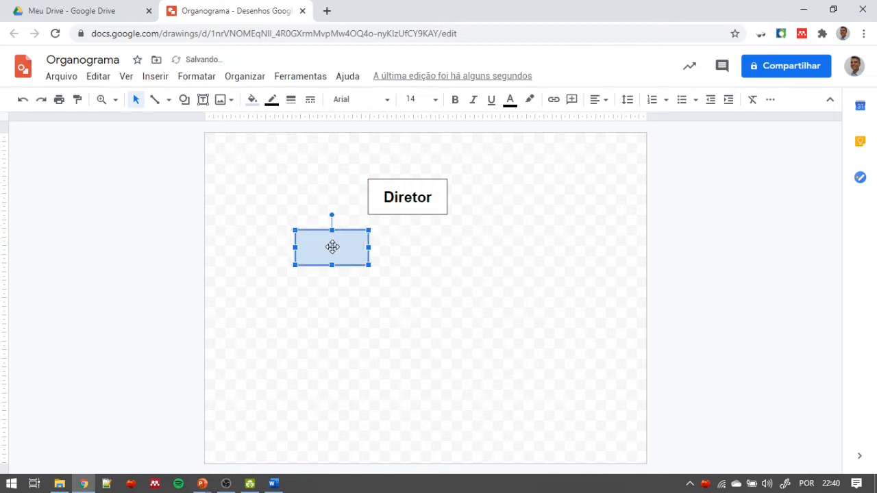
{"action": "double_click", "coordinate": [333, 252]}
{"action": "type", "text": "Assessor "}
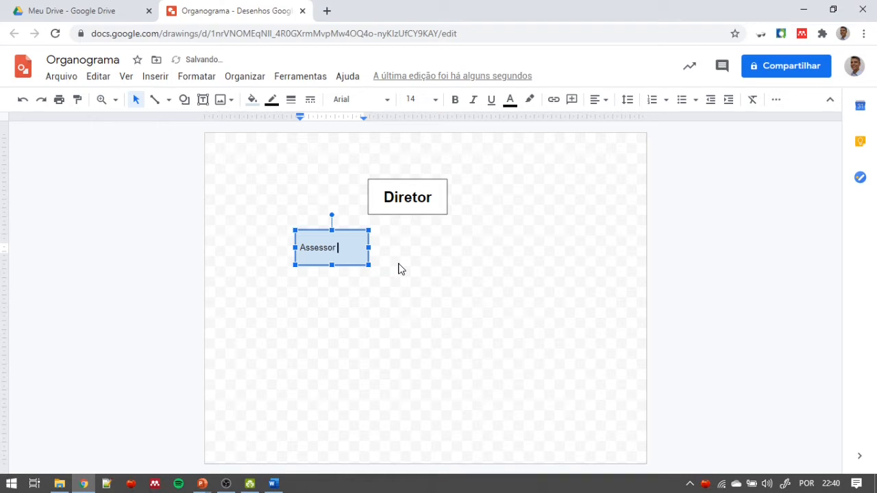
{"action": "type", "text": "Externo"}
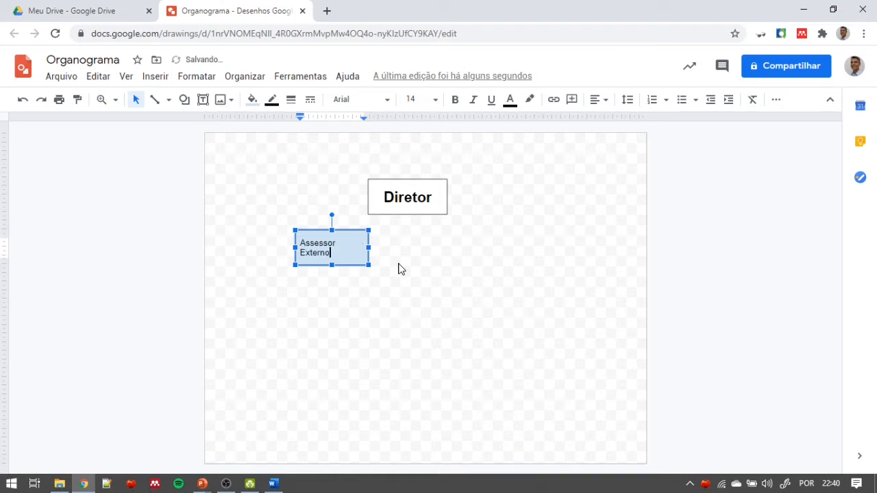
{"action": "left_click", "coordinate": [378, 267]}
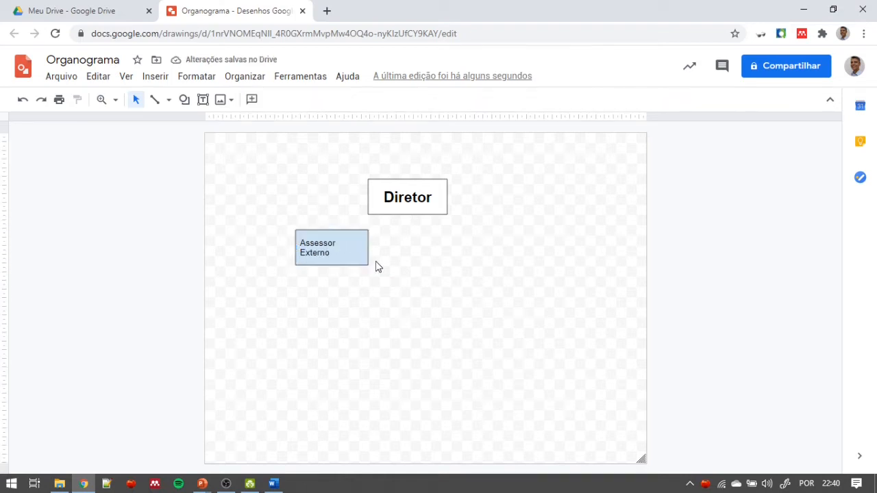
{"action": "left_click", "coordinate": [352, 257]}
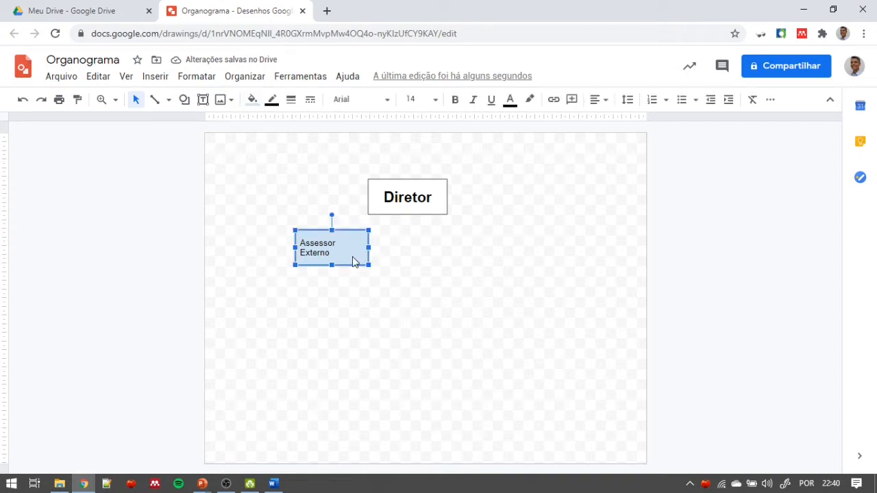
- Draw a rectangle below and to the right of the Diretor box and label it "Assessor Interno"
{"action": "left_click", "coordinate": [185, 100]}
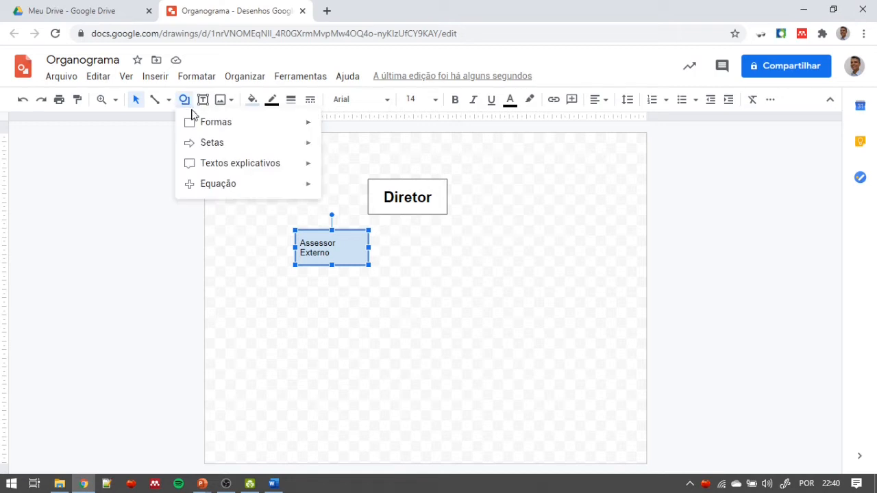
{"action": "mouse_move", "coordinate": [194, 122]}
{"action": "left_click", "coordinate": [329, 129]}
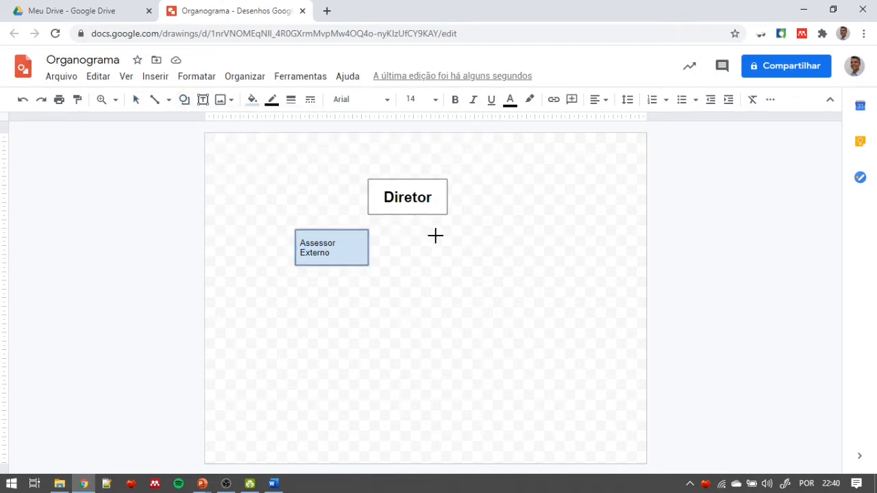
{"action": "left_click_drag", "start_coordinate": [439, 231], "coordinate": [505, 260]}
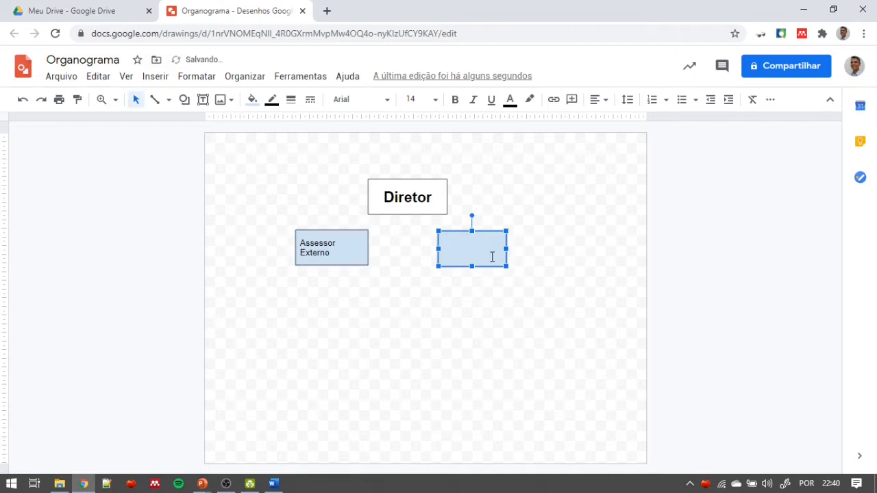
{"action": "type", "text": "Assesso"}
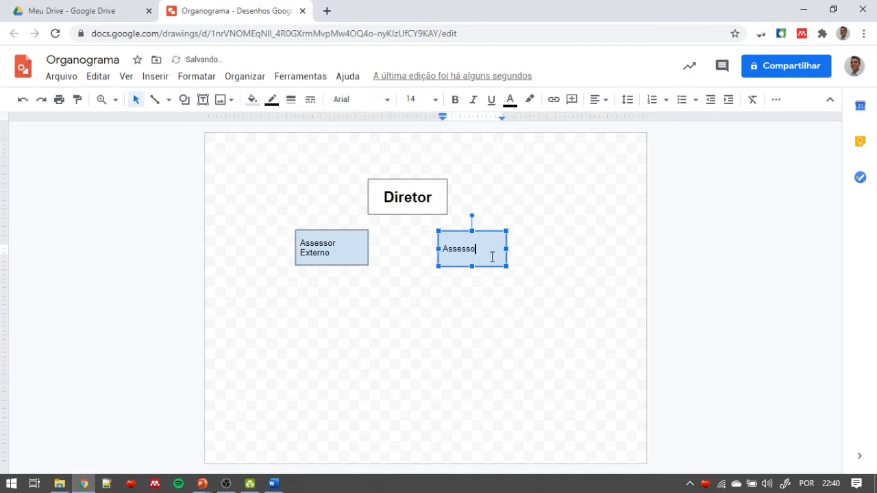
{"action": "type", "text": "r Interno"}
{"action": "left_click", "coordinate": [501, 287]}
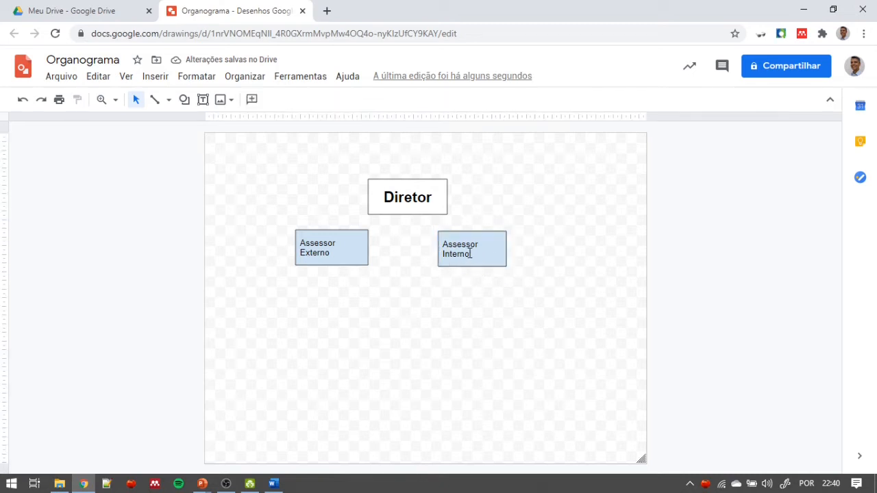
- Align and size the Assessor Interno box to match Assessor Externo, and move the Diretor box slightly up
{"action": "left_click", "coordinate": [460, 234]}
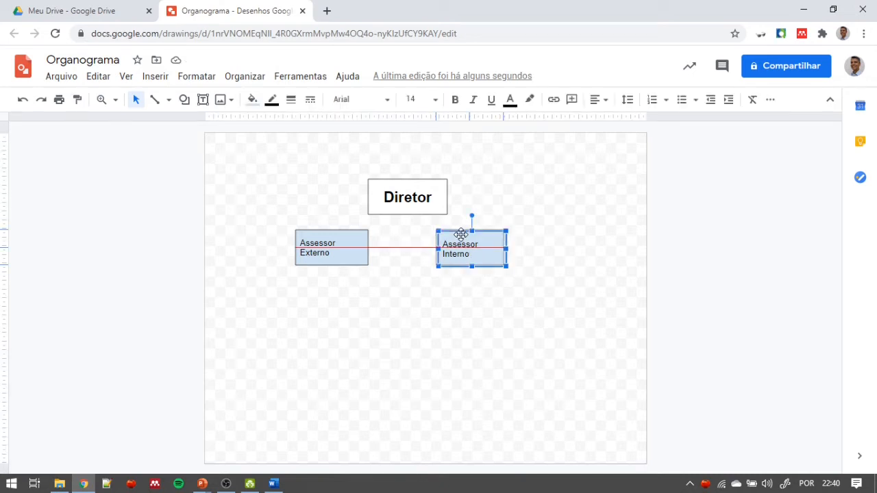
{"action": "left_click_drag", "start_coordinate": [460, 234], "coordinate": [520, 250]}
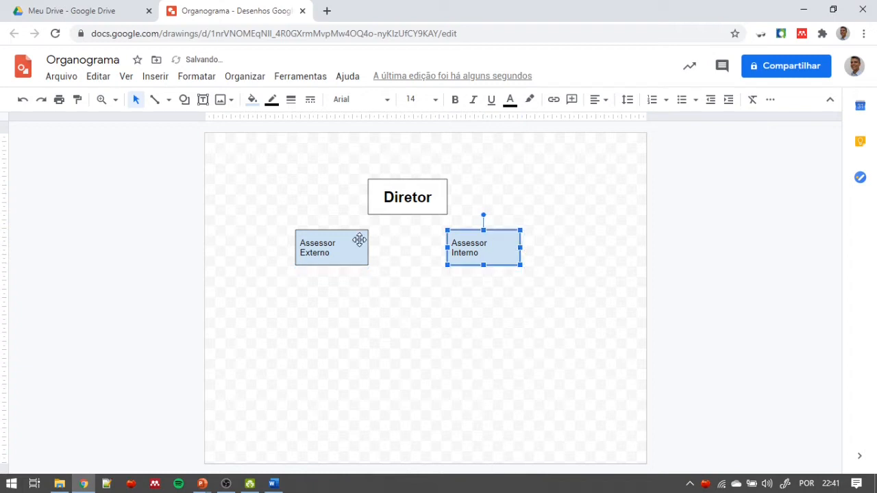
{"action": "left_click_drag", "start_coordinate": [404, 214], "coordinate": [404, 209]}
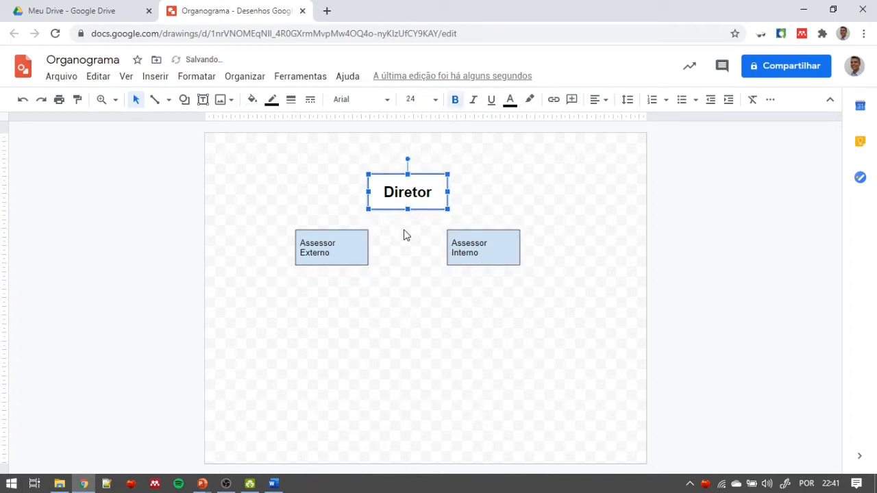
- Paste four copies of the Diretor box, placing three in a row below the assessor boxes and one under the middle copy
{"action": "left_click", "coordinate": [401, 291]}
{"action": "key", "text": "ctrl+v"}
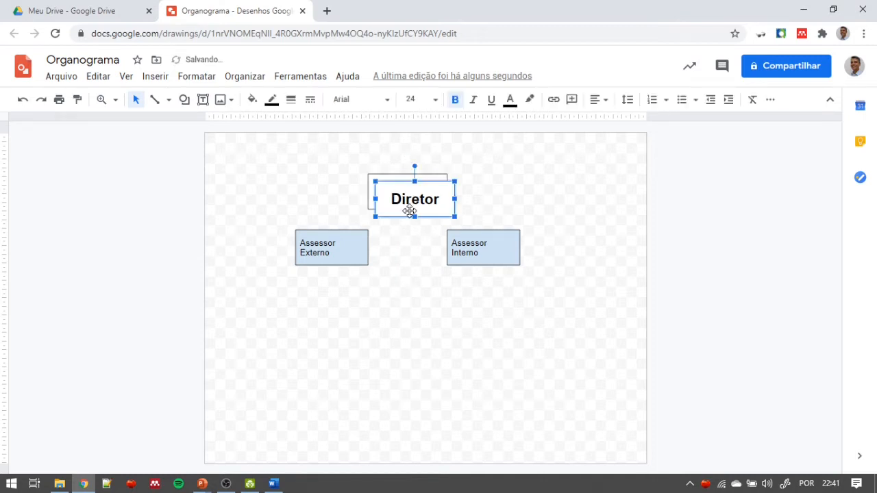
{"action": "left_click_drag", "start_coordinate": [405, 218], "coordinate": [398, 325]}
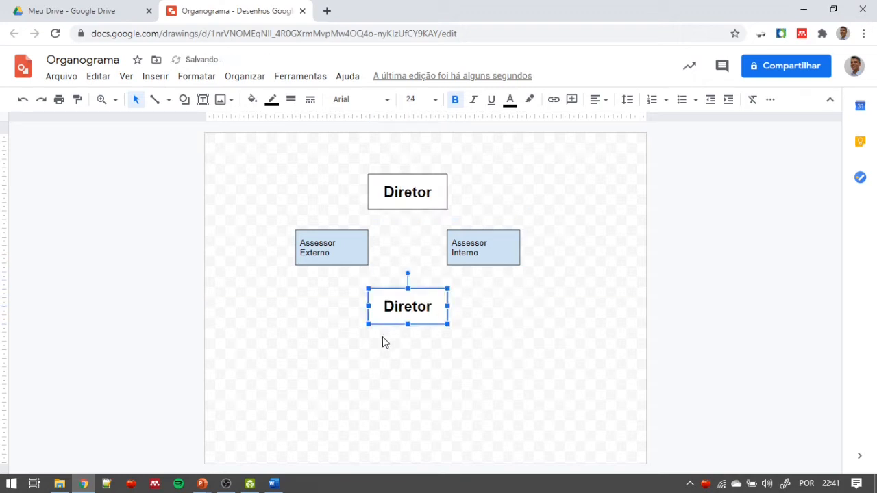
{"action": "key", "text": "ctrl+v"}
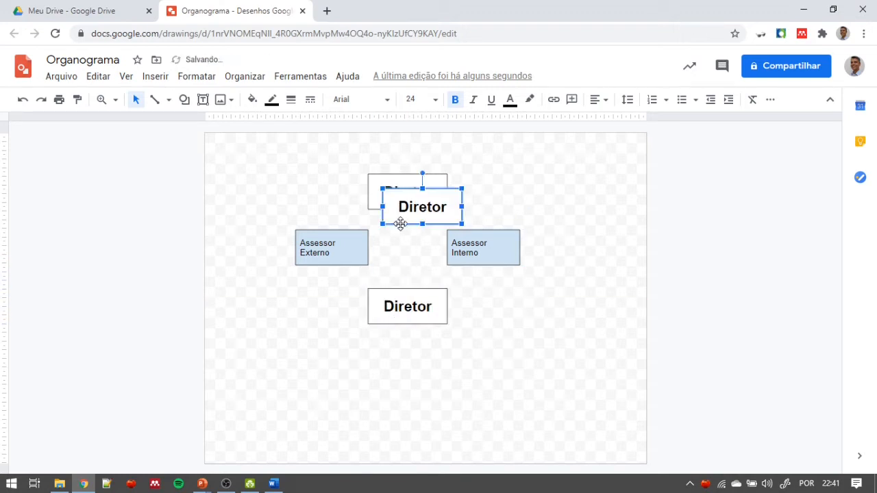
{"action": "left_click_drag", "start_coordinate": [404, 225], "coordinate": [487, 324]}
{"action": "key", "text": "ctrl+v"}
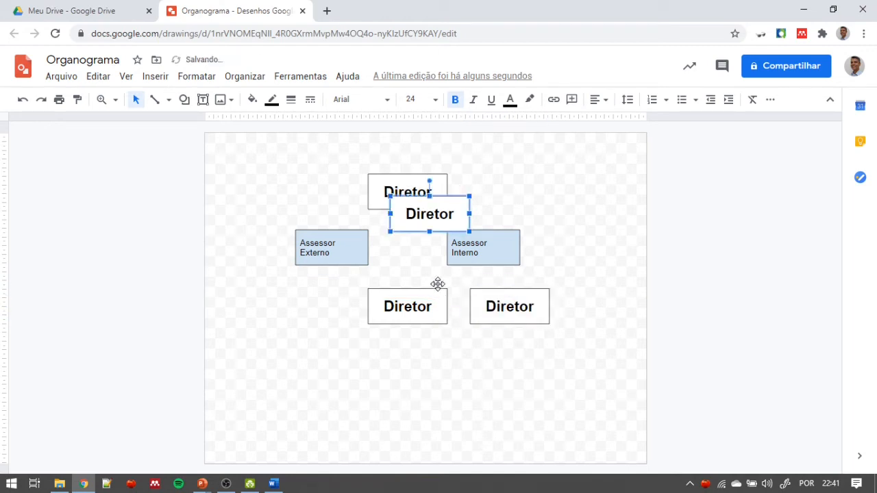
{"action": "left_click_drag", "start_coordinate": [415, 229], "coordinate": [294, 321]}
{"action": "key", "text": "ctrl+v"}
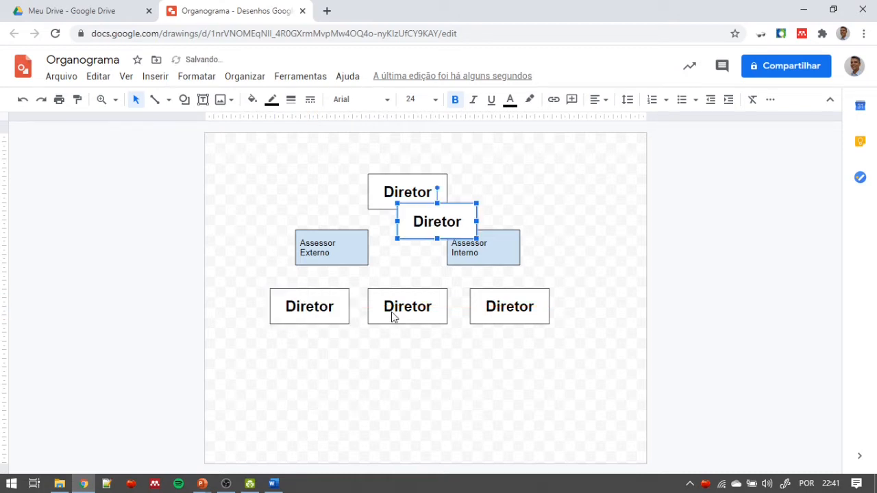
{"action": "left_click_drag", "start_coordinate": [424, 241], "coordinate": [395, 378]}
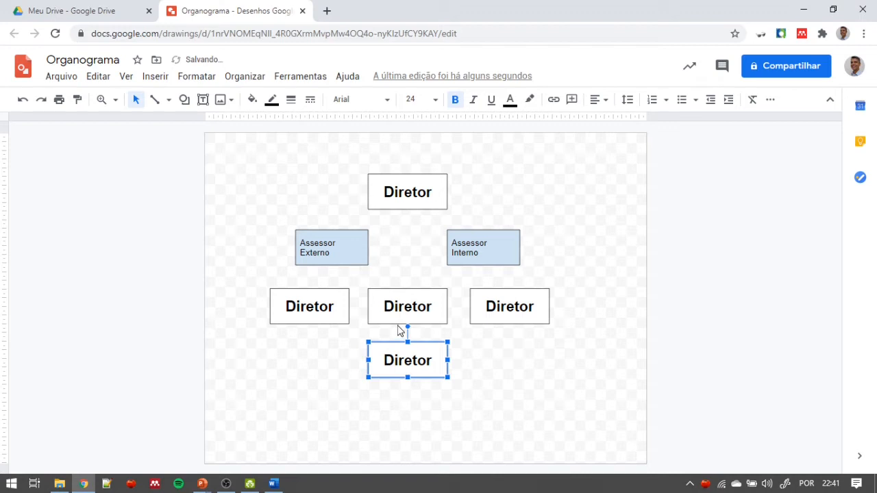
- Give both the Assessor Externo and Assessor Interno boxes a very light grey fill
{"action": "left_click", "coordinate": [359, 260]}
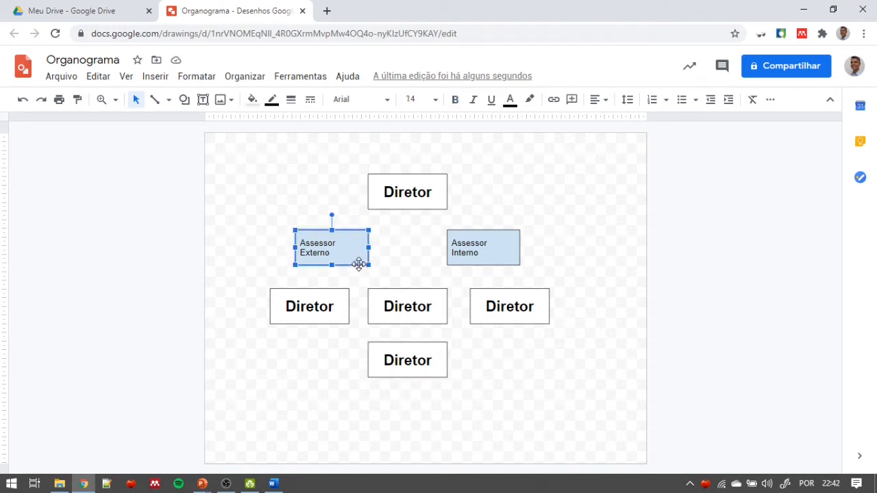
{"action": "left_click", "coordinate": [480, 232], "text": "shift"}
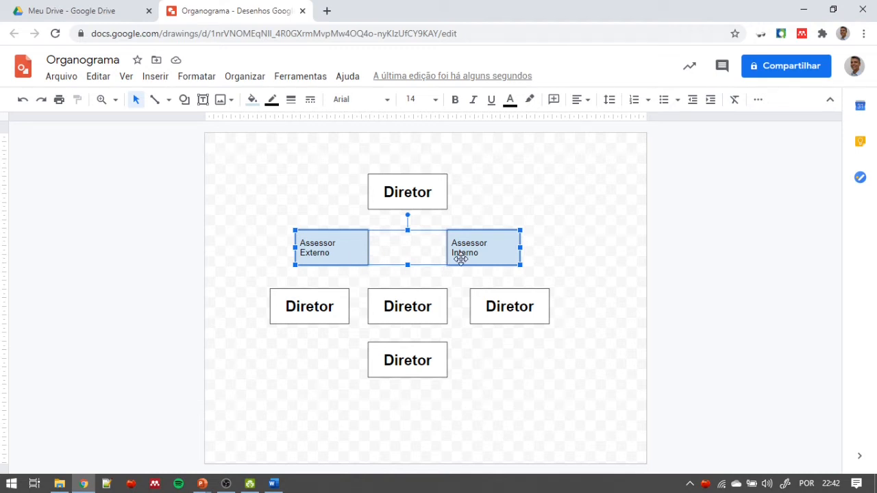
{"action": "left_click", "coordinate": [253, 101]}
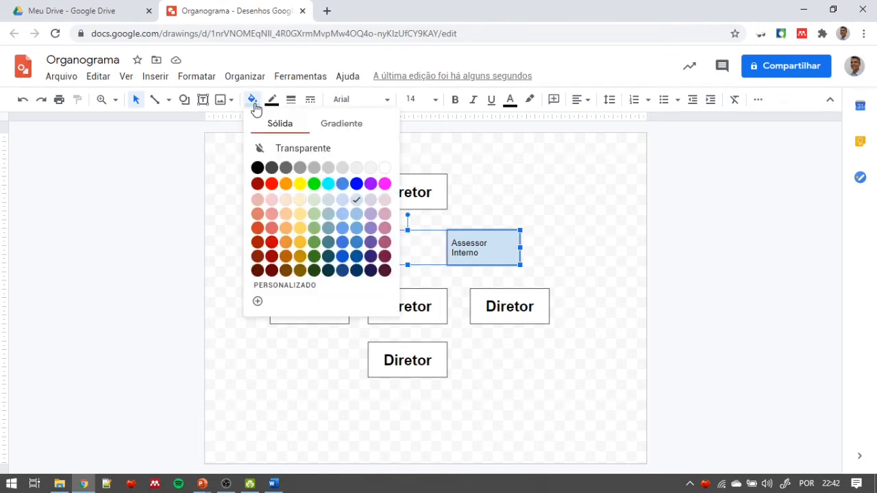
{"action": "left_click", "coordinate": [371, 168]}
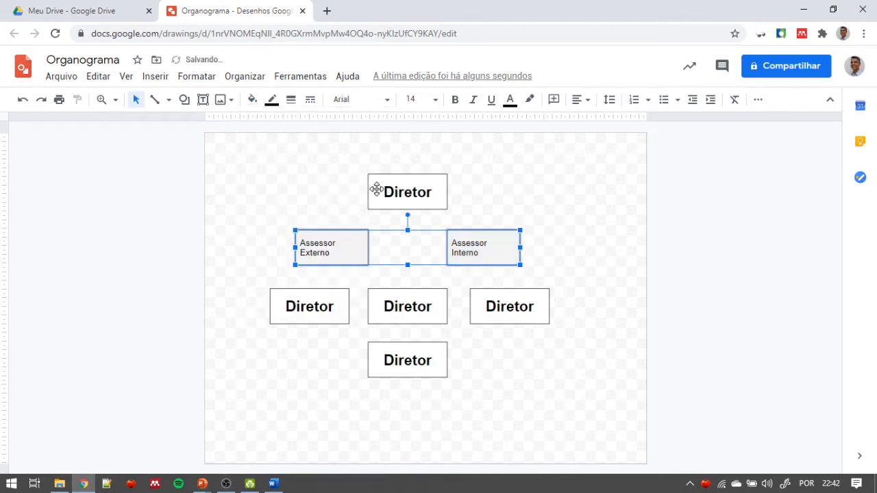
- Format the text of both assessor boxes as size 24, italic and horizontally centred
{"action": "left_click", "coordinate": [433, 101]}
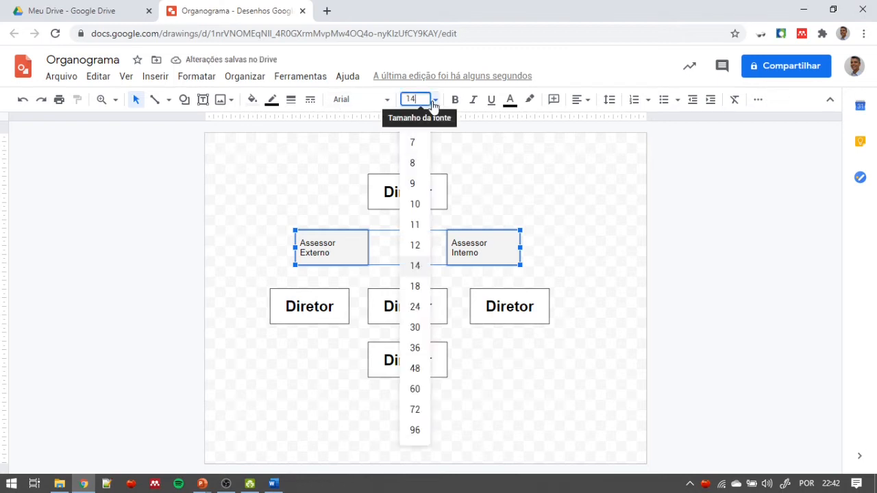
{"action": "left_click", "coordinate": [421, 307]}
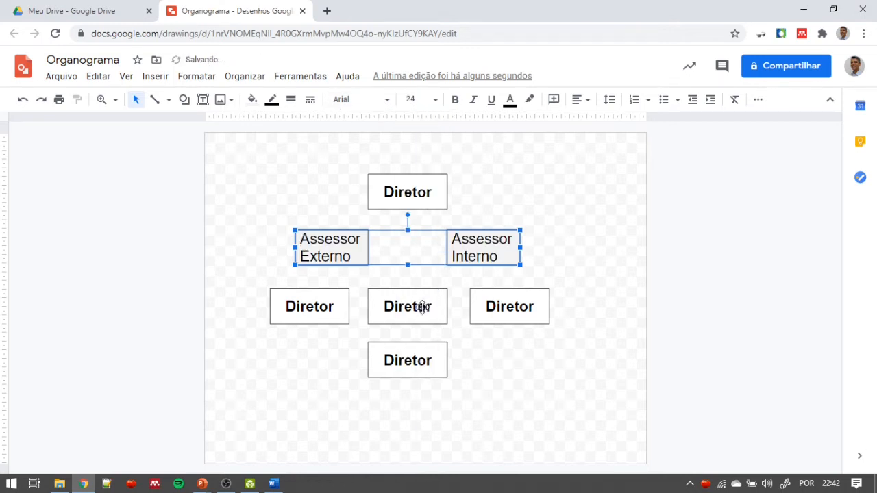
{"action": "left_click", "coordinate": [473, 101]}
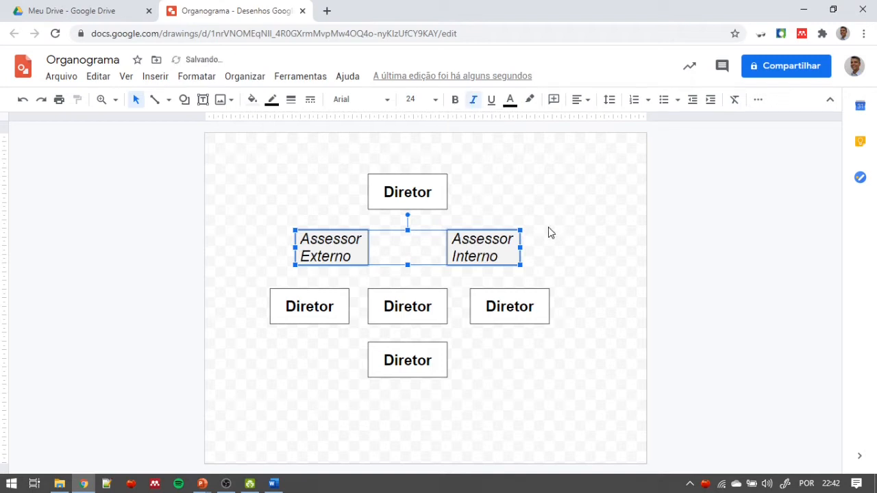
{"action": "left_click", "coordinate": [579, 101]}
{"action": "left_click", "coordinate": [598, 122]}
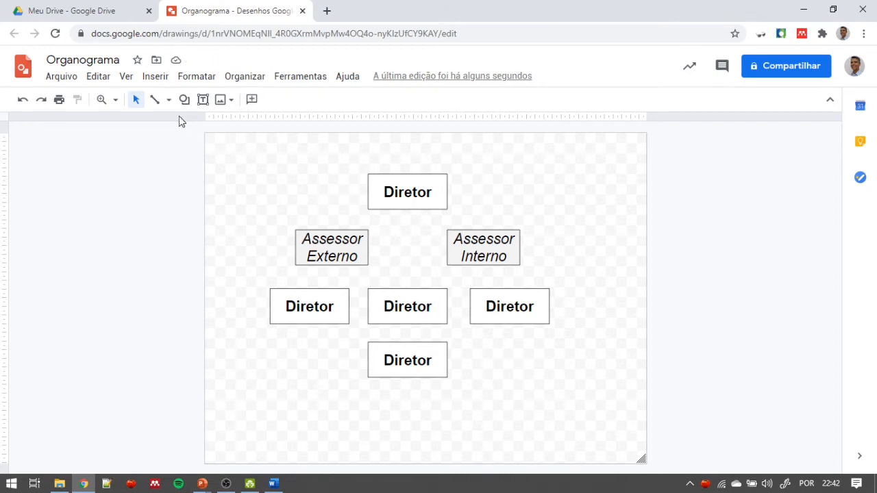
- Draw an angled connector from the bottom of the top Diretor box to the top of the right-hand Diretor box in the lower row
{"action": "left_click", "coordinate": [154, 100]}
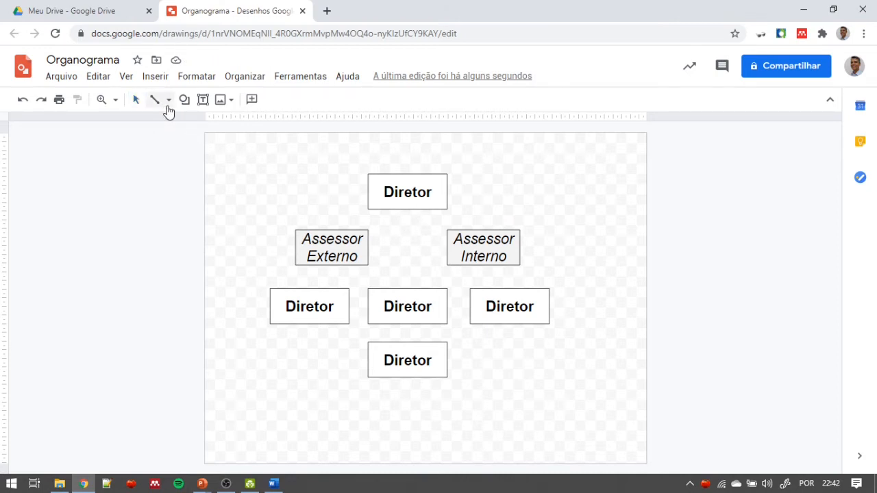
{"action": "left_click", "coordinate": [168, 103]}
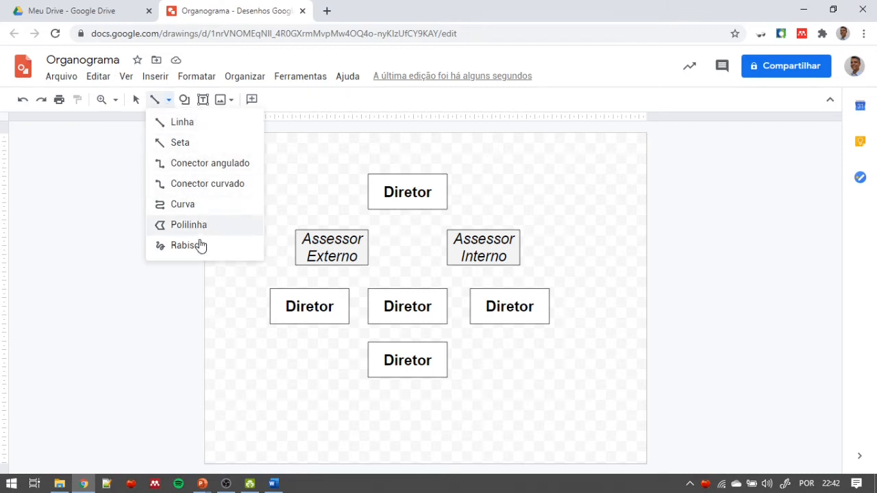
{"action": "left_click", "coordinate": [166, 165]}
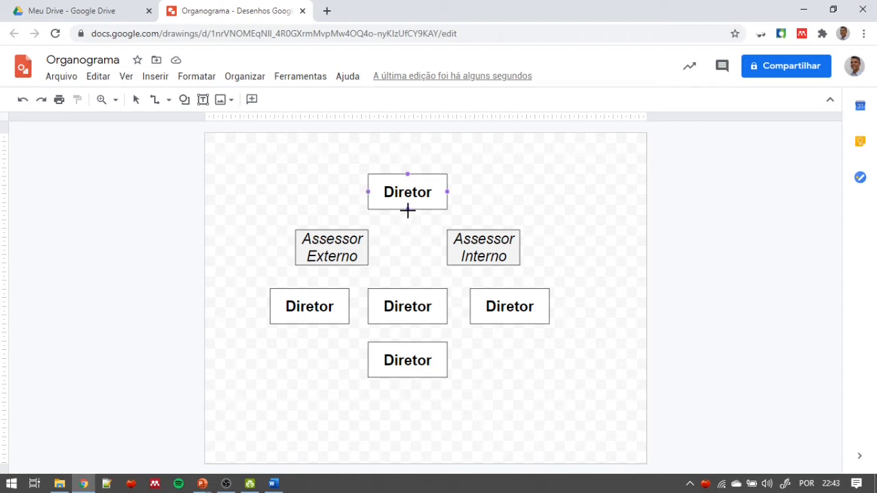
{"action": "mouse_move", "coordinate": [408, 210]}
{"action": "left_mouse_down"}
{"action": "mouse_move", "coordinate": [413, 240]}
{"action": "mouse_move", "coordinate": [444, 282]}
{"action": "mouse_move", "coordinate": [508, 289]}
{"action": "mouse_move", "coordinate": [484, 279]}
{"action": "mouse_move", "coordinate": [493, 278]}
{"action": "mouse_move", "coordinate": [510, 289]}
{"action": "left_mouse_up"}
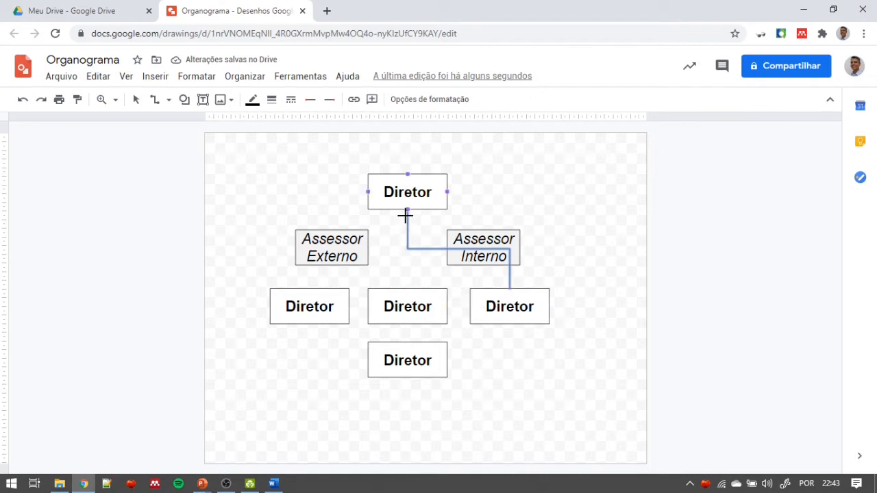
{"action": "left_click", "coordinate": [136, 100]}
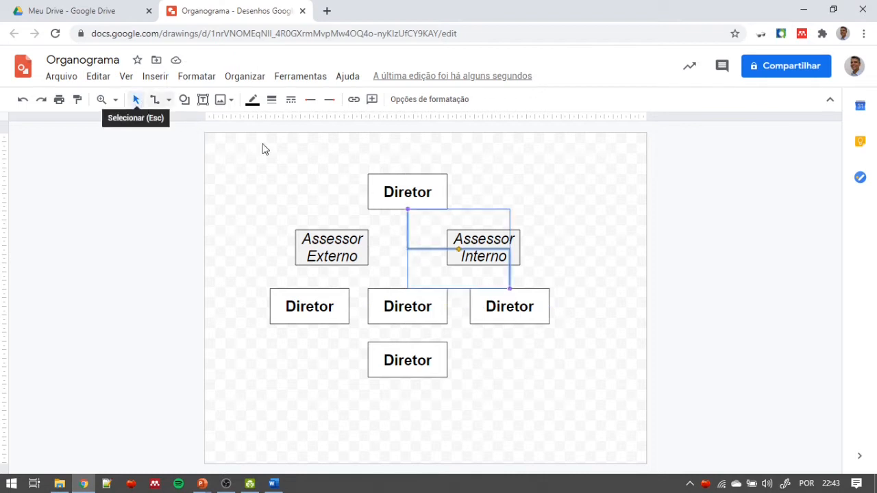
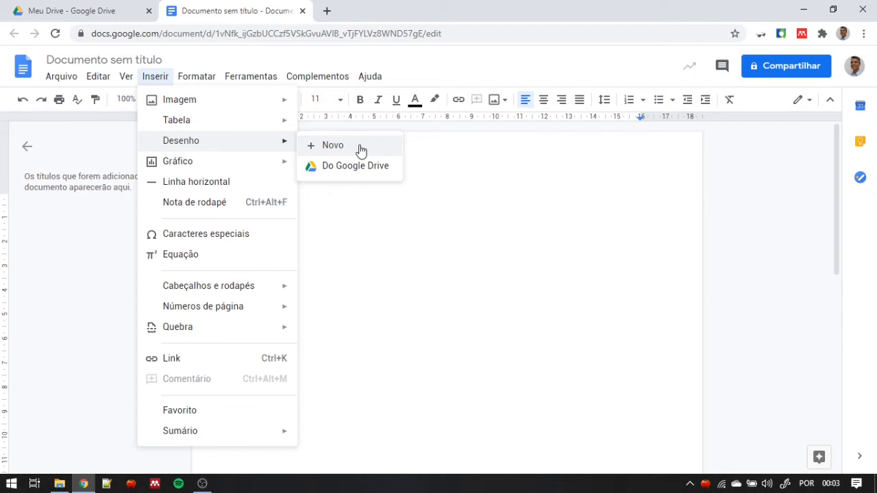
- Insert a new drawing containing a square into the document, and delete it from the page
{"action": "left_click", "coordinate": [361, 146]}
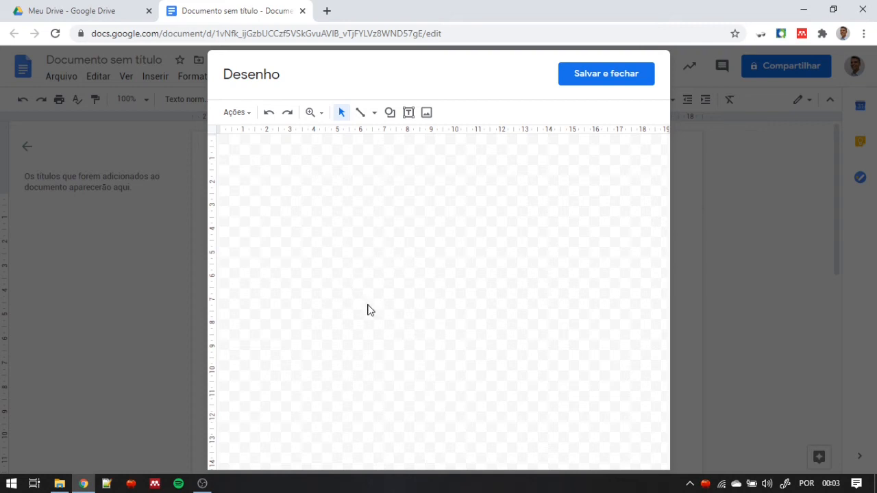
{"action": "left_click", "coordinate": [389, 113]}
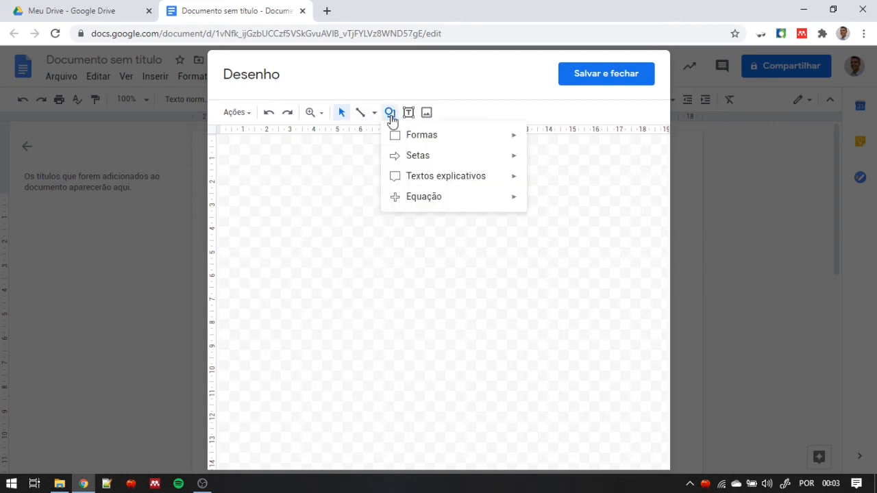
{"action": "mouse_move", "coordinate": [448, 139]}
{"action": "left_click", "coordinate": [502, 141]}
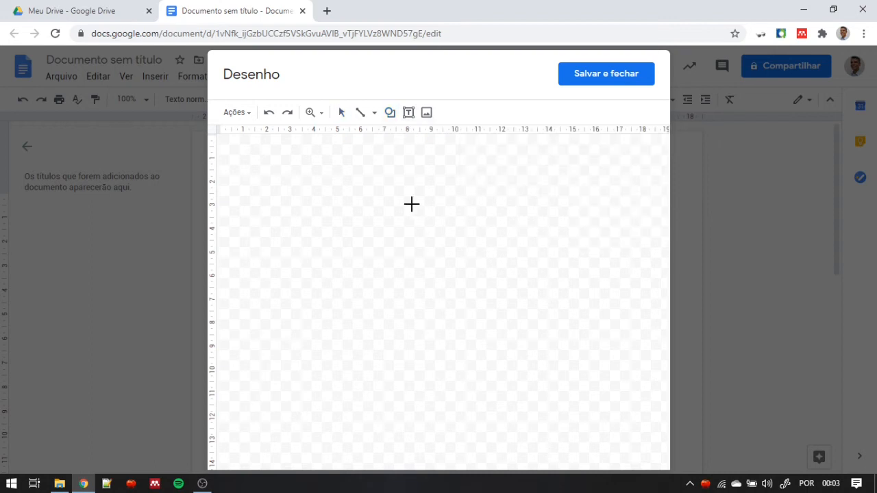
{"action": "left_click", "coordinate": [371, 198]}
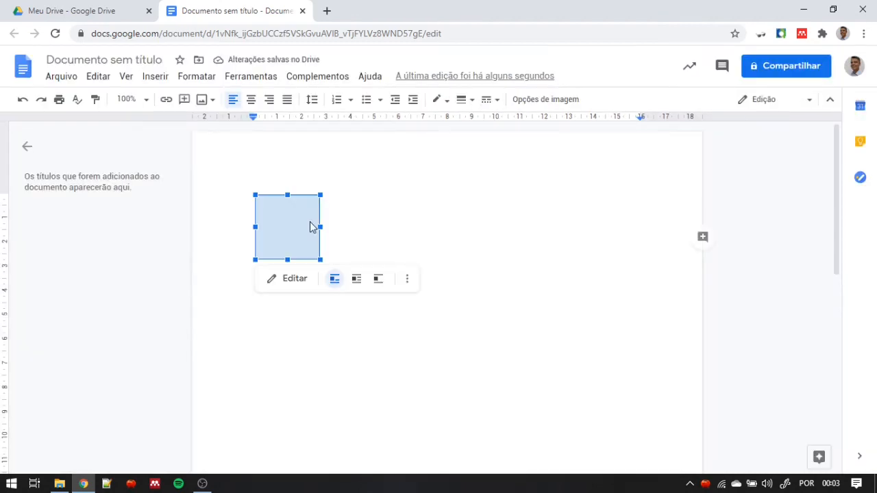
{"action": "key", "text": "Delete"}
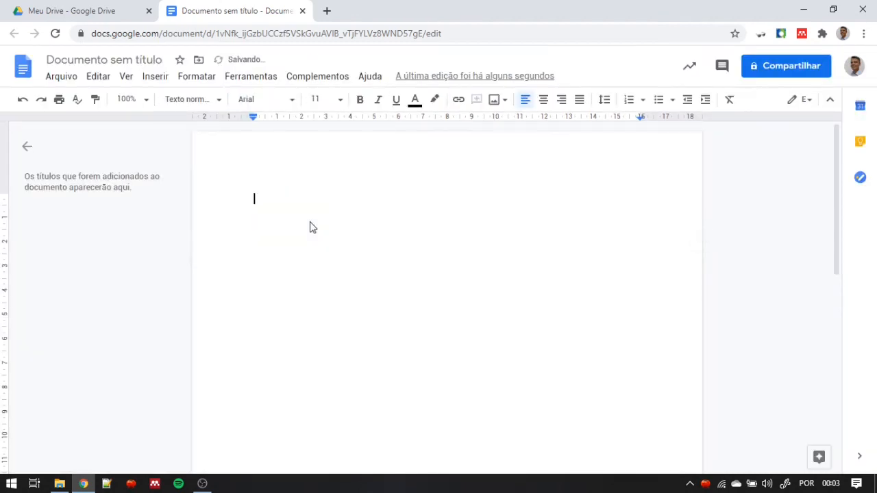
- Insert the Organograma drawing from Google Drive into the document, linked to its source
{"action": "left_click", "coordinate": [161, 81]}
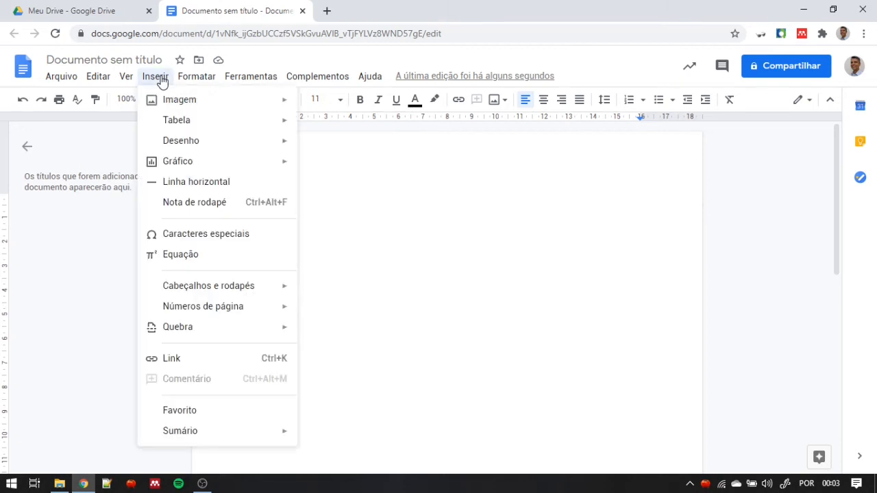
{"action": "mouse_move", "coordinate": [213, 142]}
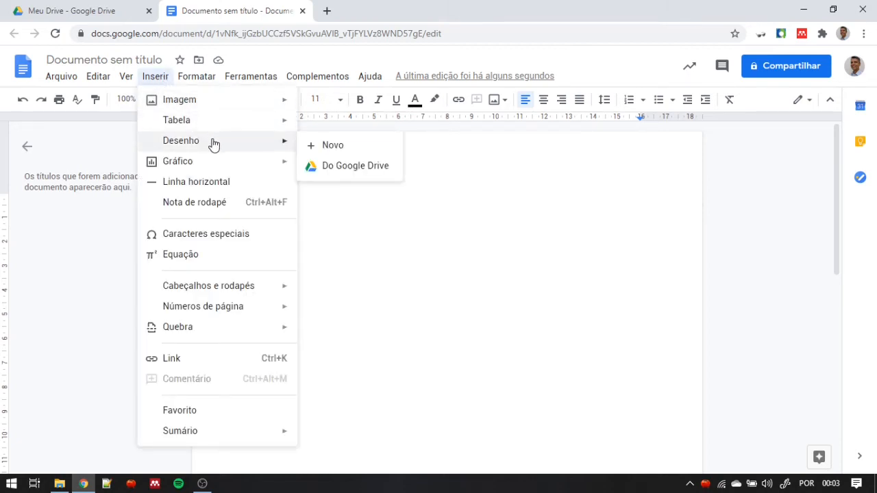
{"action": "left_click", "coordinate": [369, 168]}
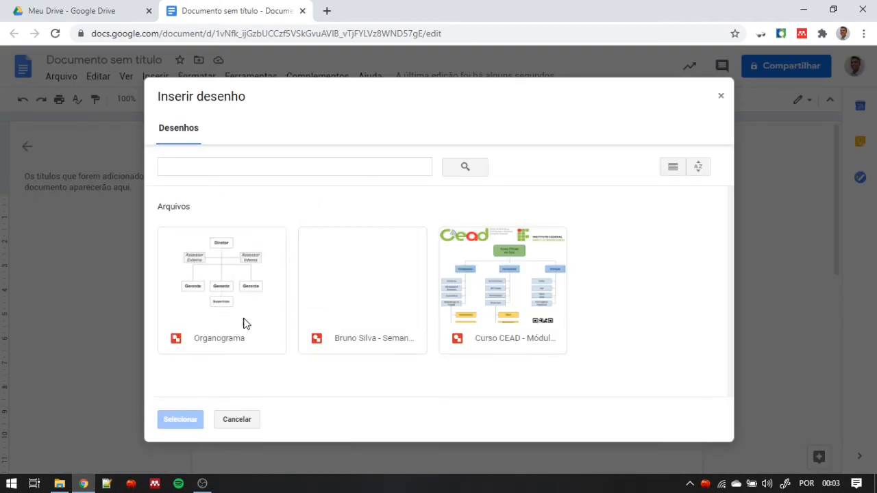
{"action": "left_click", "coordinate": [240, 281]}
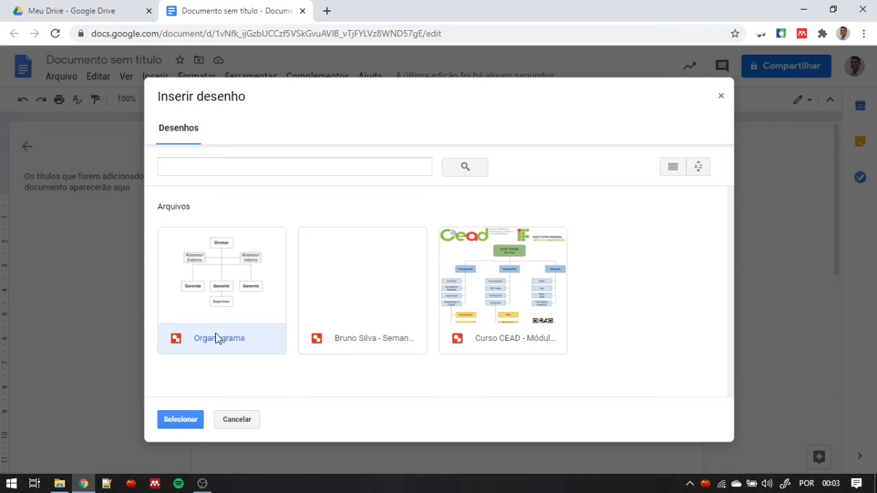
{"action": "left_click", "coordinate": [181, 420]}
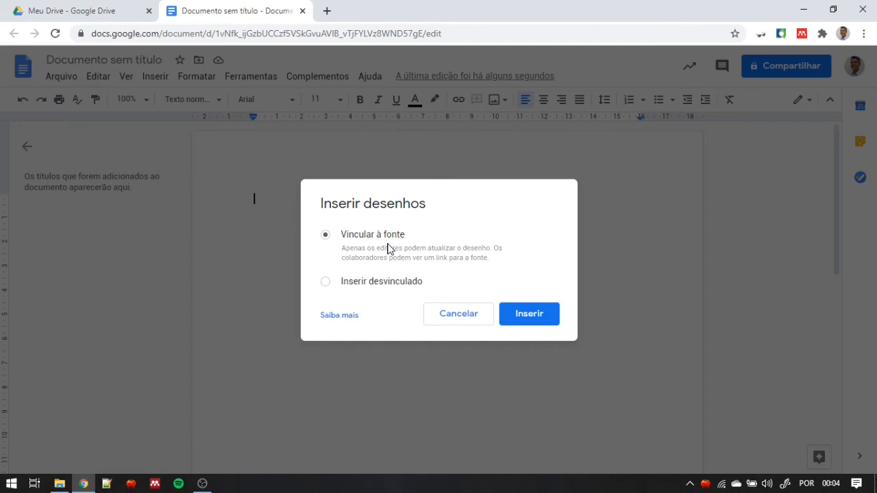
{"action": "left_click", "coordinate": [519, 316]}
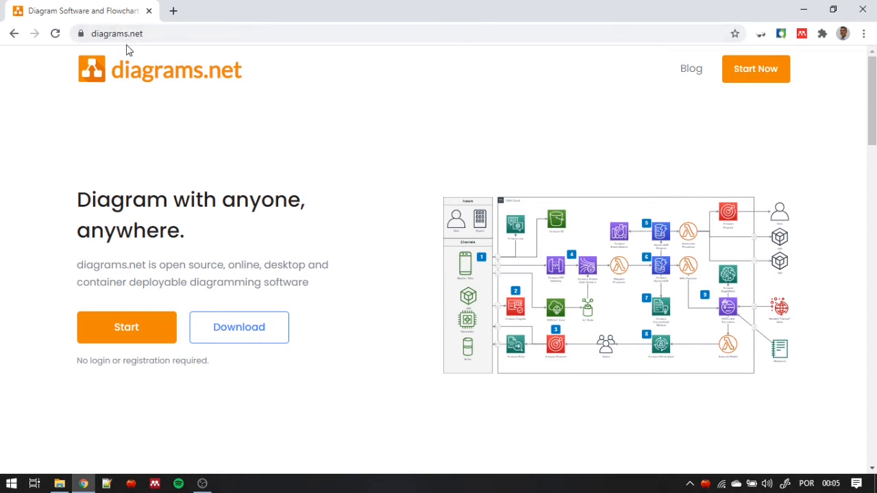
- Start a new diagram in diagrams.net and browse the Cloud, Engineering, Flowcharts and Maps templates before returning to Basic
{"action": "left_click", "coordinate": [127, 326]}
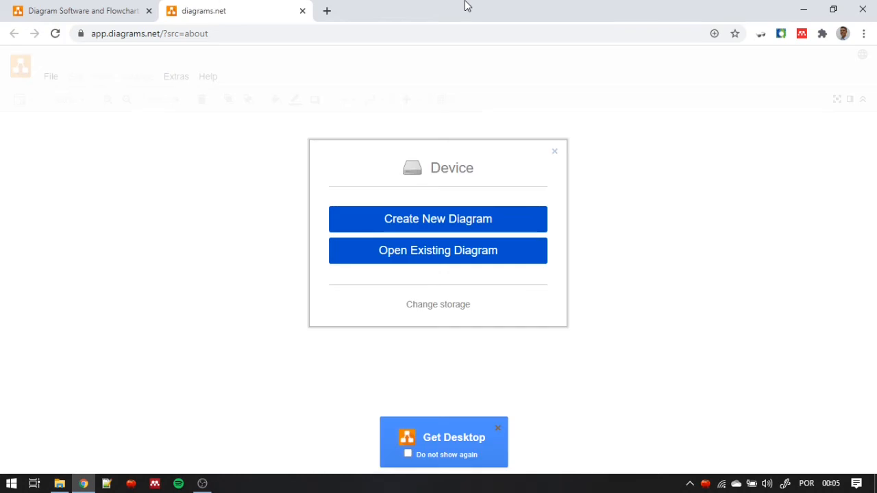
{"action": "left_click", "coordinate": [459, 226]}
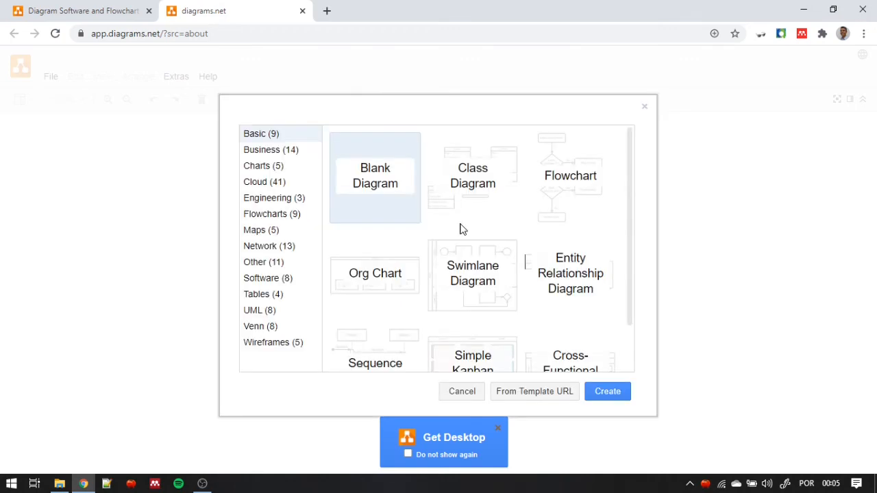
{"action": "left_click", "coordinate": [277, 184]}
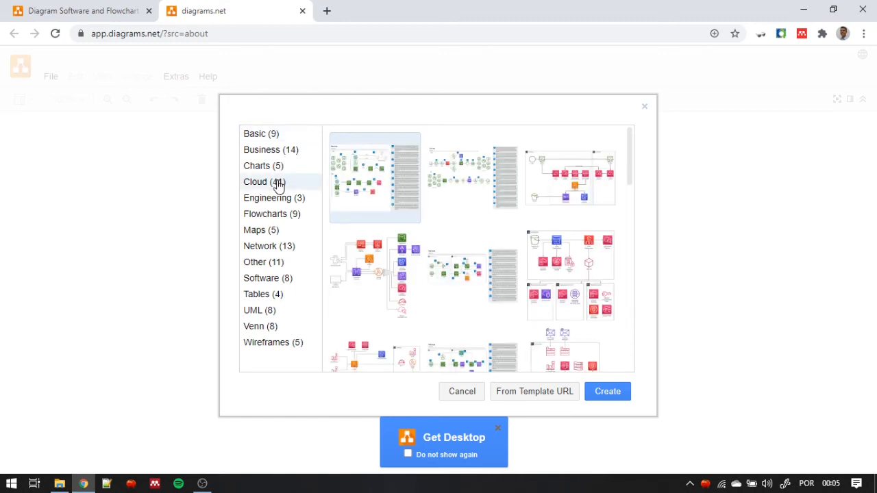
{"action": "left_click", "coordinate": [279, 200]}
{"action": "left_click", "coordinate": [278, 217]}
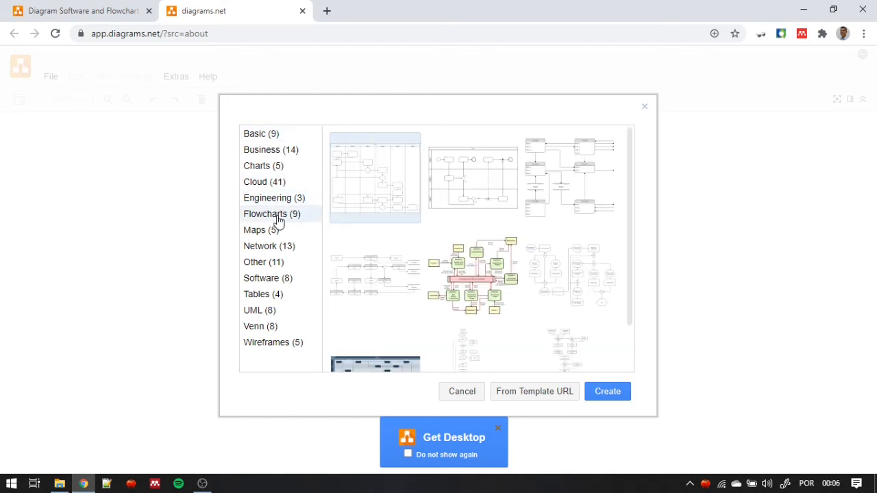
{"action": "left_click", "coordinate": [276, 232]}
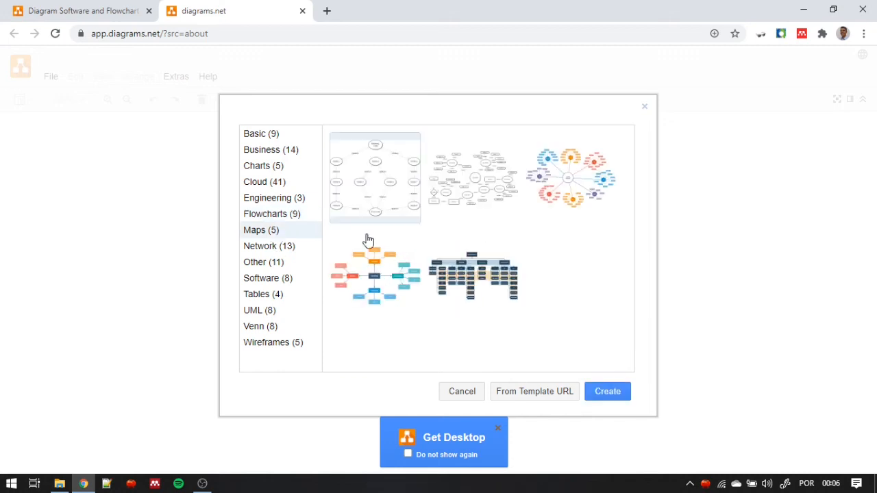
{"action": "left_click", "coordinate": [289, 137]}
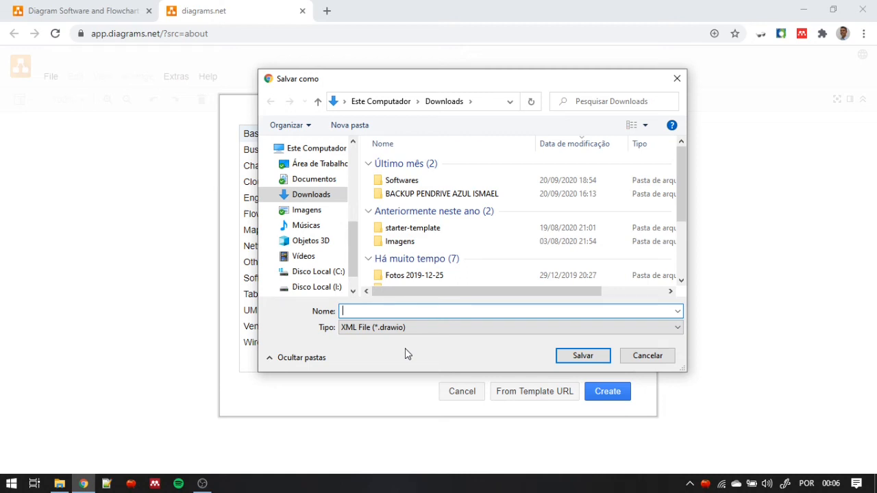
- Save the new blank diagram as organograma in the Downloads folder, as an XML File (*.drawio)
{"action": "type", "text": "organograma"}
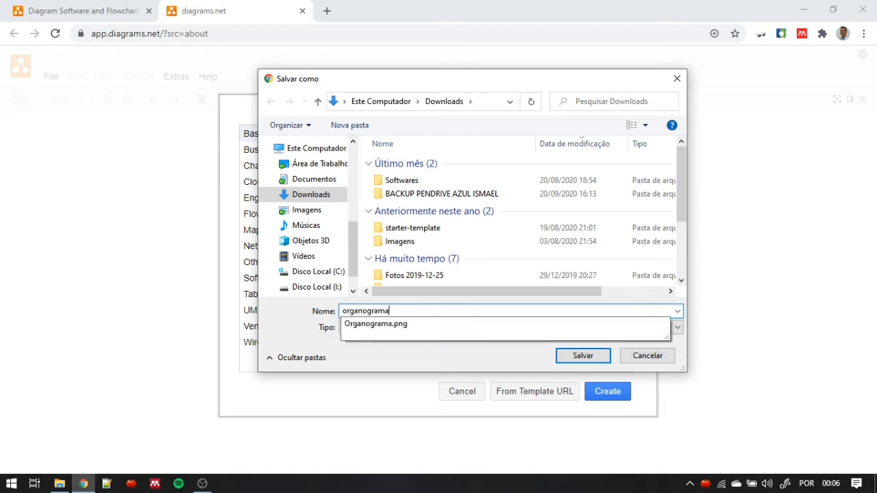
{"action": "left_click", "coordinate": [396, 361]}
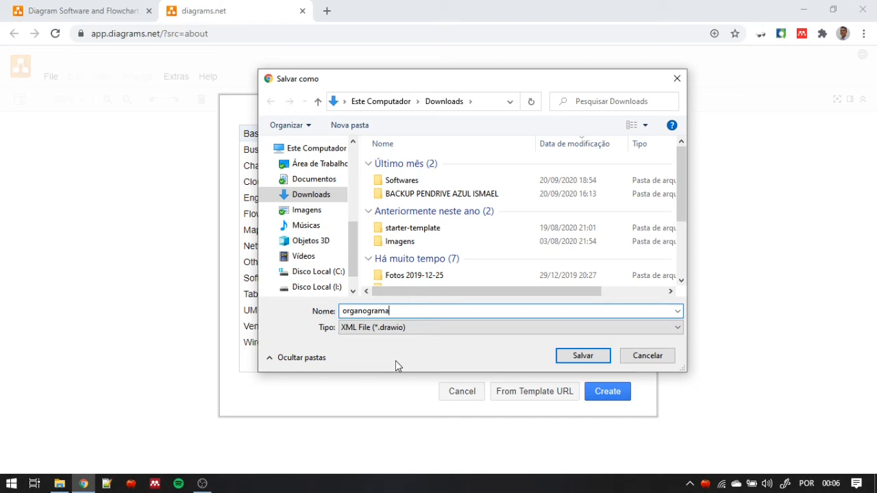
{"action": "left_click", "coordinate": [576, 364]}
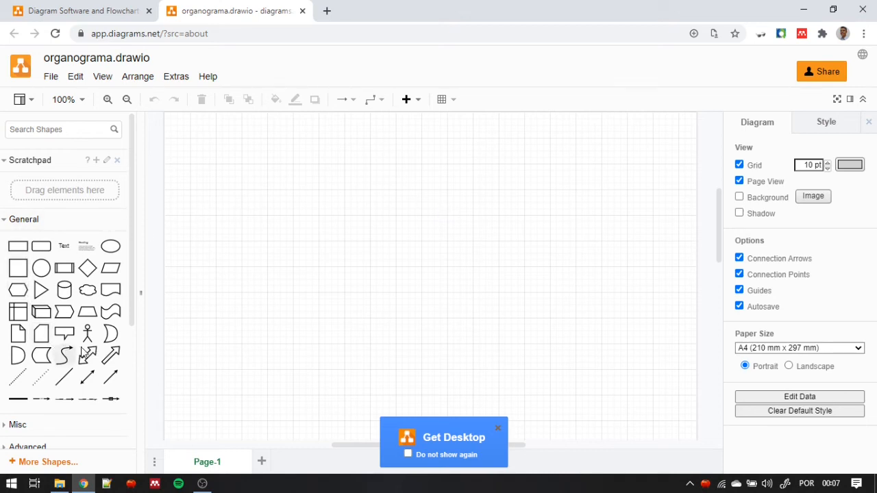
- Examine the available shape libraries, including the General, Basic, Arrows and Flowchart collections
{"action": "mouse_move", "coordinate": [73, 253]}
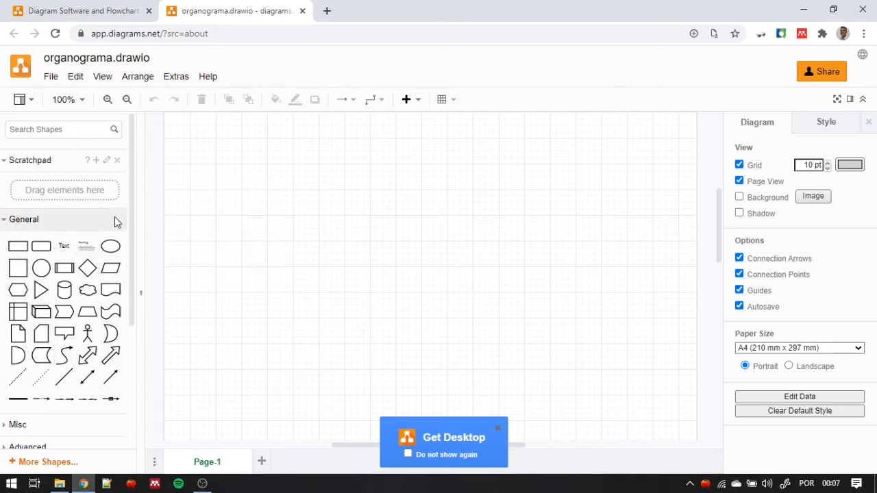
{"action": "left_click_drag", "start_coordinate": [134, 205], "coordinate": [116, 337]}
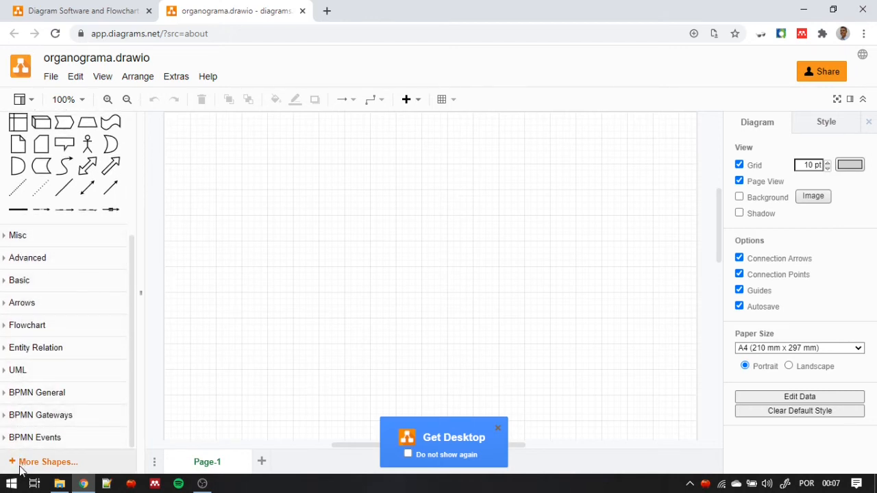
{"action": "left_click", "coordinate": [57, 466]}
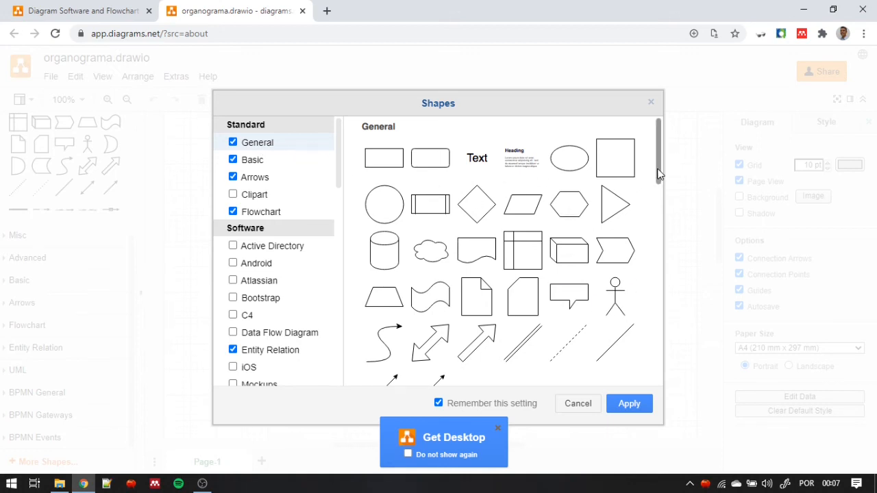
{"action": "mouse_move", "coordinate": [658, 172]}
{"action": "left_mouse_down"}
{"action": "mouse_move", "coordinate": [663, 351]}
{"action": "mouse_move", "coordinate": [655, 155]}
{"action": "left_mouse_up"}
{"action": "left_click", "coordinate": [279, 163]}
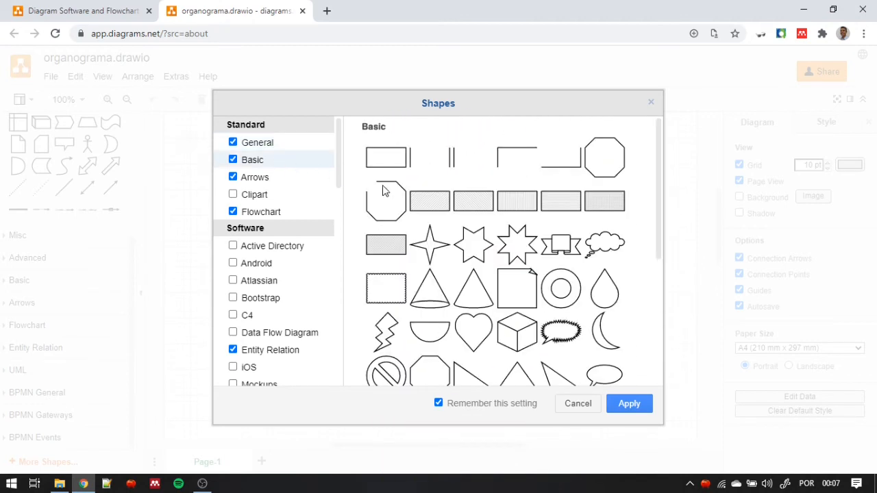
{"action": "left_click_drag", "start_coordinate": [658, 196], "coordinate": [670, 341]}
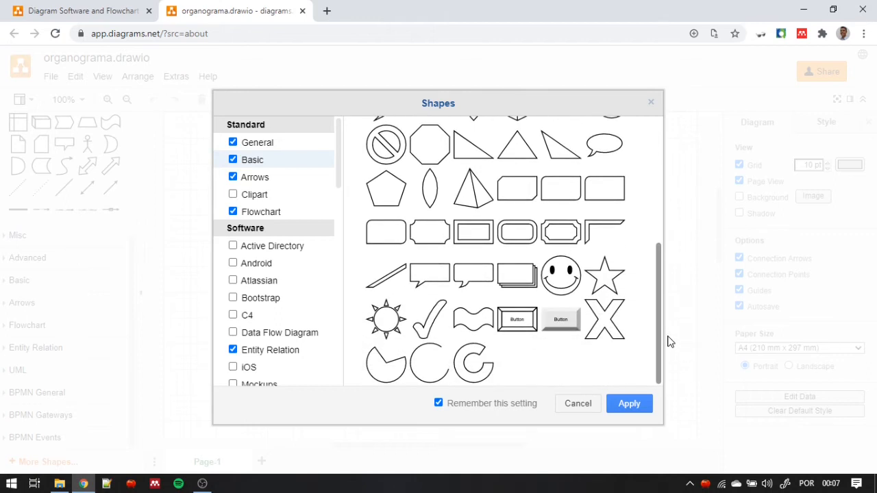
{"action": "left_click", "coordinate": [287, 179]}
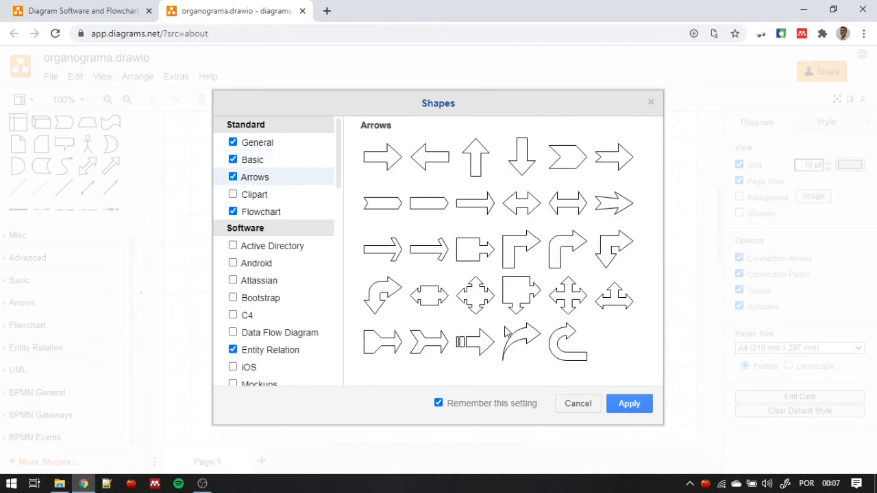
{"action": "left_click", "coordinate": [288, 212]}
- Examine the BPMN shapes and the remaining Business and Other libraries, leaving the library selection without applying changes
{"action": "left_click_drag", "start_coordinate": [336, 180], "coordinate": [332, 356]}
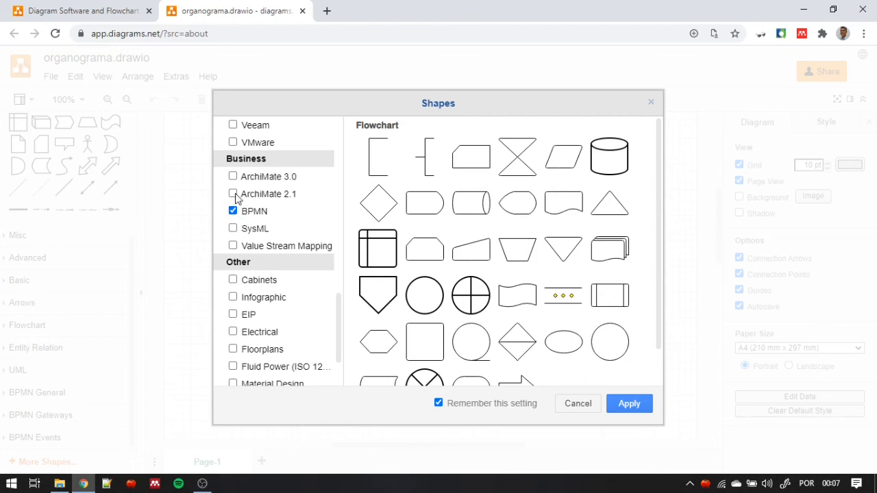
{"action": "left_click", "coordinate": [267, 217]}
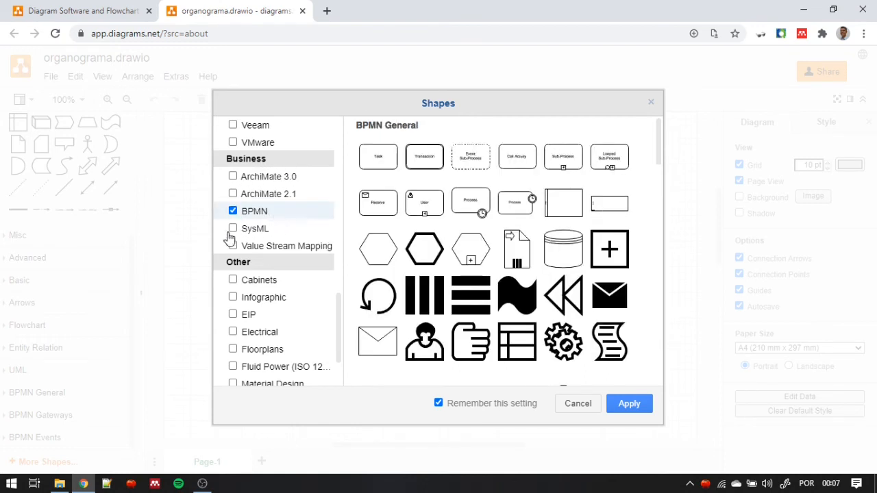
{"action": "left_click_drag", "start_coordinate": [662, 146], "coordinate": [658, 288]}
{"action": "left_click_drag", "start_coordinate": [657, 309], "coordinate": [659, 352]}
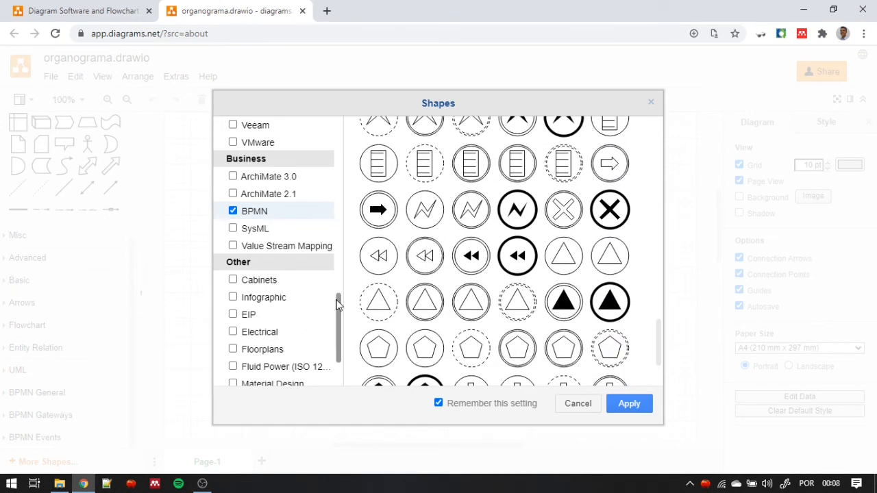
{"action": "left_click_drag", "start_coordinate": [337, 303], "coordinate": [327, 336]}
{"action": "scroll", "coordinate": [279, 187], "scroll_direction": "up", "scroll_amount": 3}
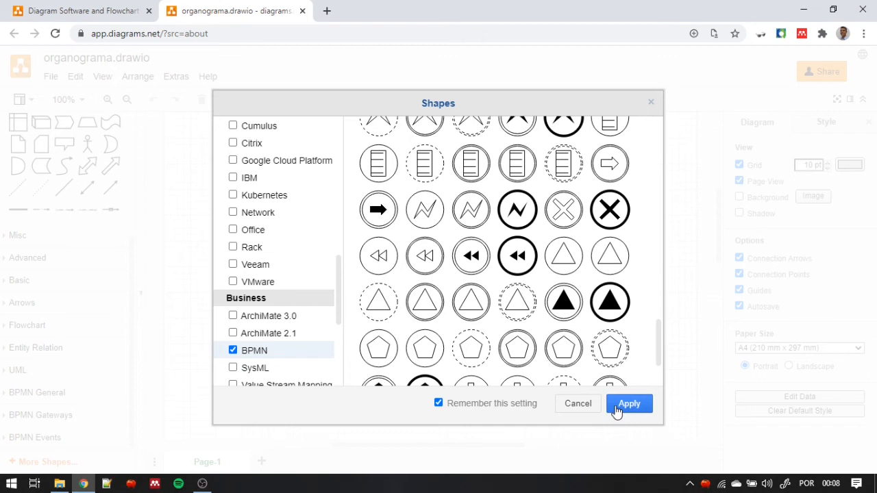
{"action": "left_click", "coordinate": [586, 407]}
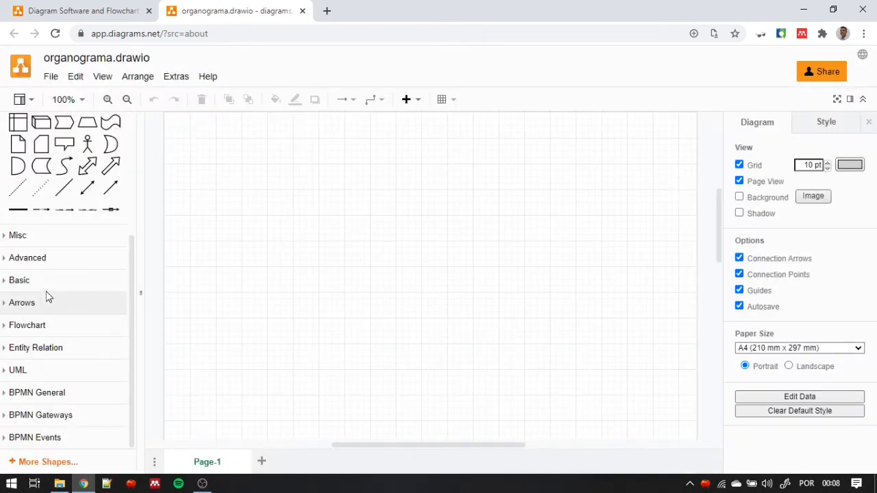
- Add a rectangle from the General shapes and move it up to the top centre of the page
{"action": "scroll", "coordinate": [54, 280], "scroll_direction": "up", "scroll_amount": 3}
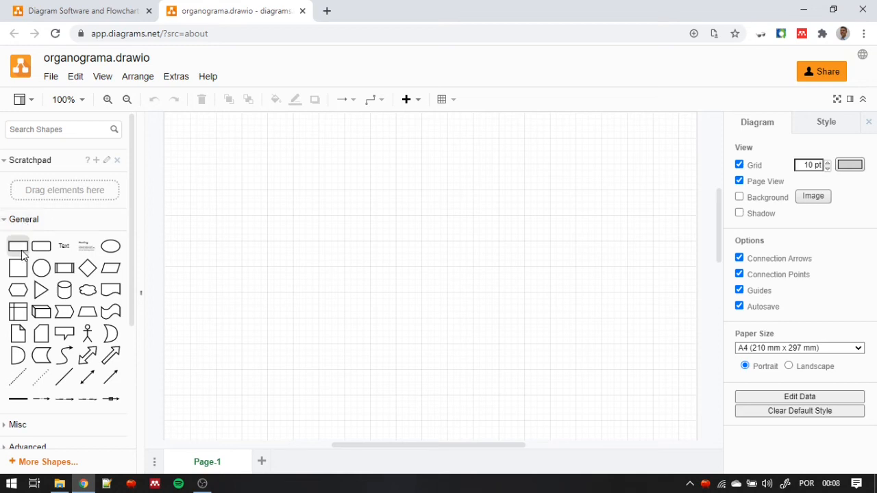
{"action": "mouse_move", "coordinate": [19, 254]}
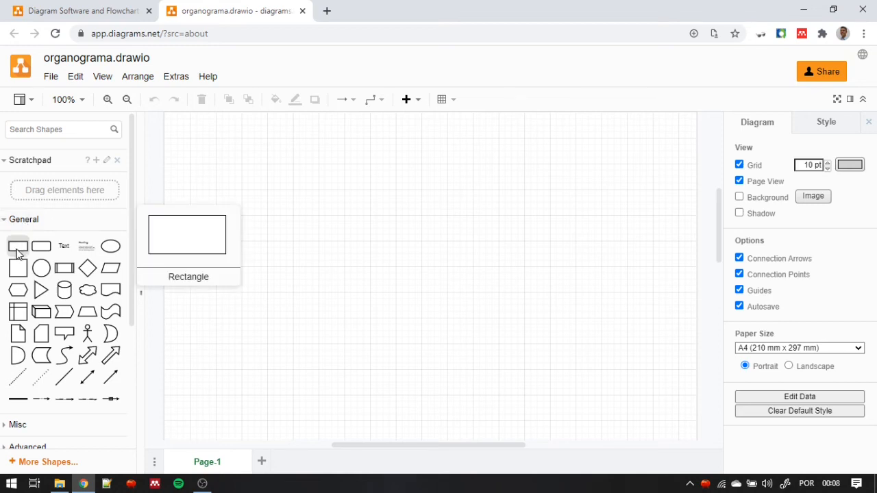
{"action": "left_click", "coordinate": [19, 254]}
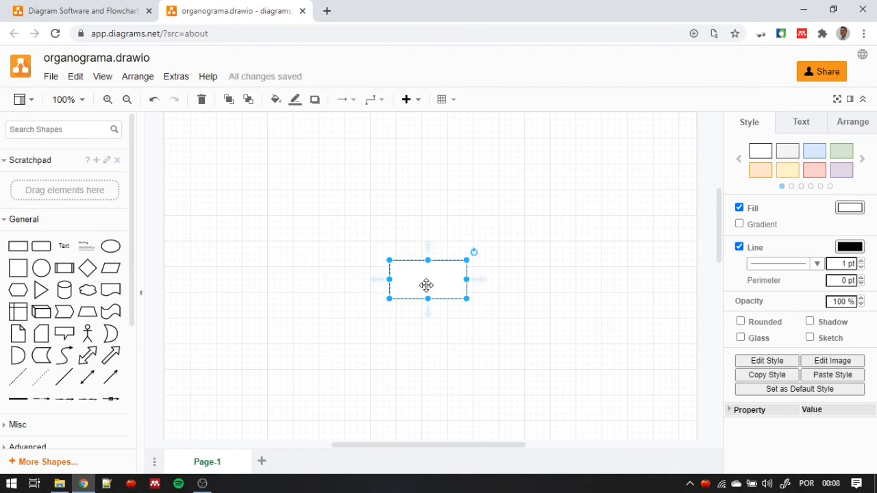
{"action": "left_click_drag", "start_coordinate": [426, 285], "coordinate": [425, 169]}
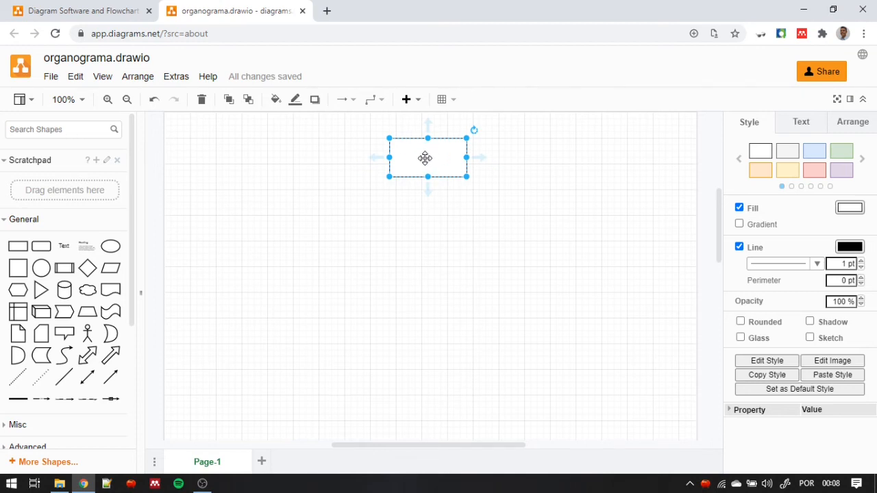
- Label the rectangle at the top centre of the page "Diretor"
{"action": "key", "text": "F2"}
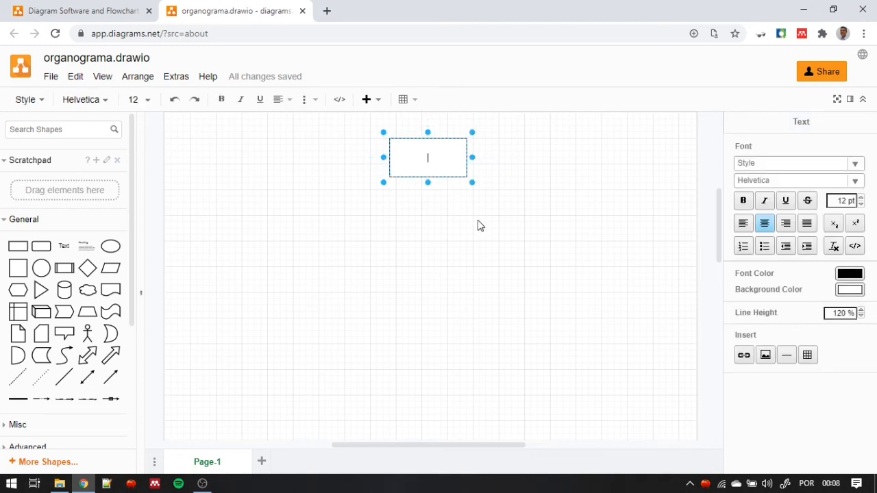
{"action": "type", "text": "Diretor"}
{"action": "left_click", "coordinate": [468, 230]}
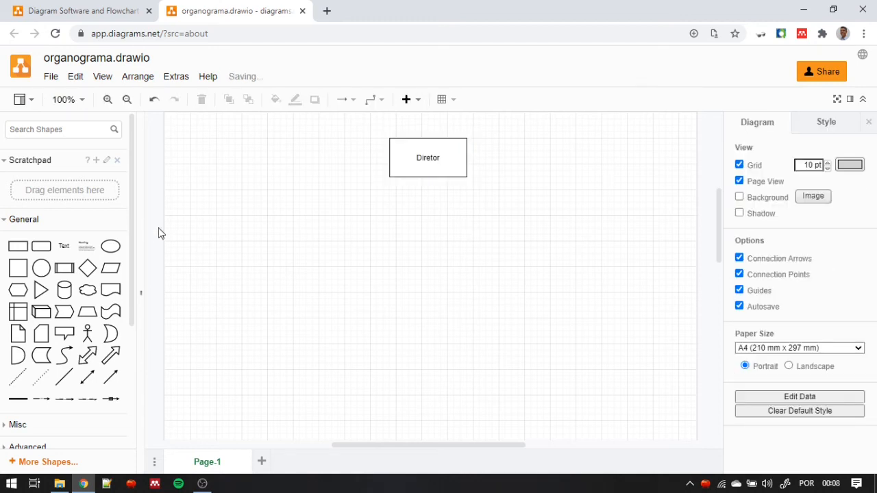
- Add three rectangles from the General shapes and arrange them in an evenly spaced row below the Diretor box
{"action": "left_click", "coordinate": [17, 246]}
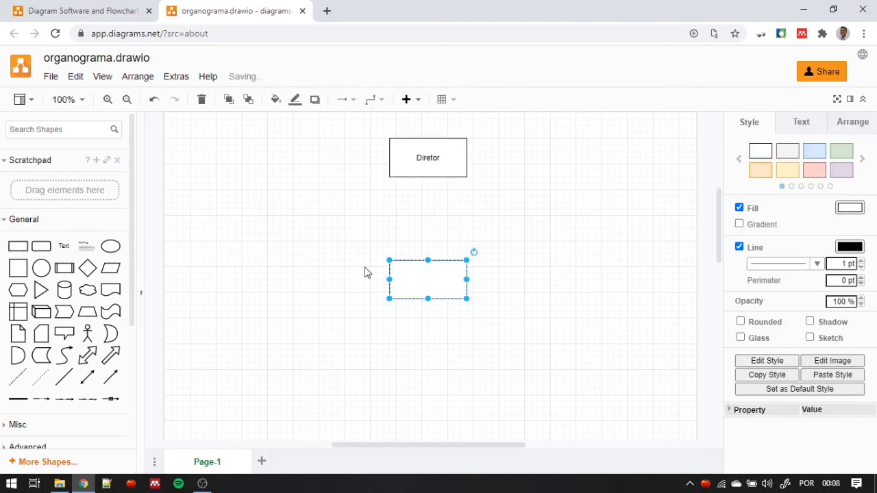
{"action": "left_click_drag", "start_coordinate": [411, 268], "coordinate": [293, 255]}
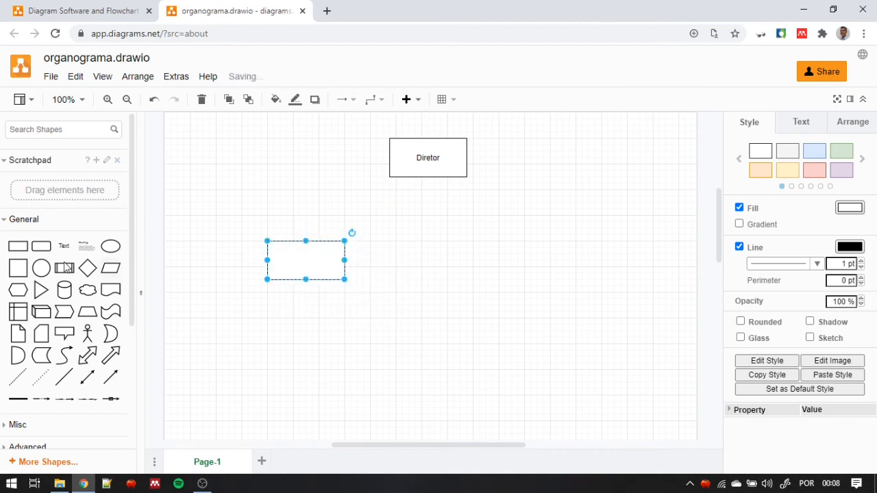
{"action": "left_click", "coordinate": [18, 246]}
{"action": "left_click_drag", "start_coordinate": [422, 276], "coordinate": [536, 267]}
{"action": "left_click", "coordinate": [480, 305]}
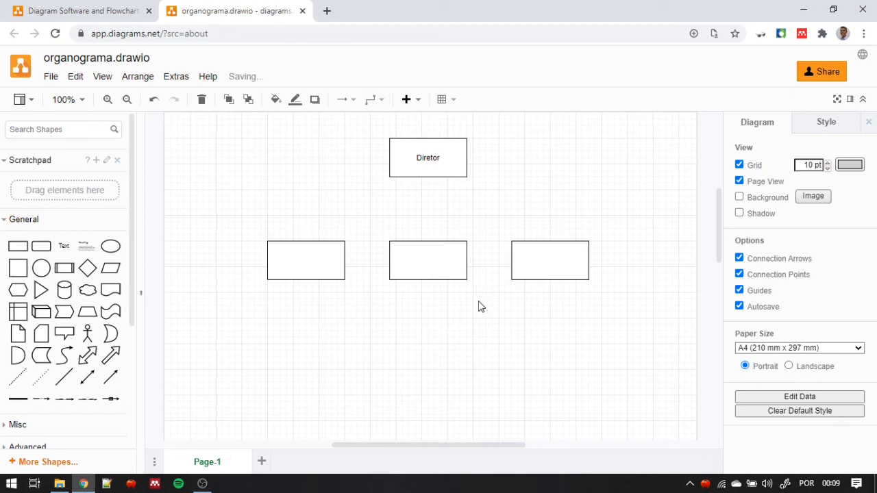
- Label each of the three rectangles in the second row "Gerente"
{"action": "double_click", "coordinate": [307, 260]}
{"action": "type", "text": "G"}
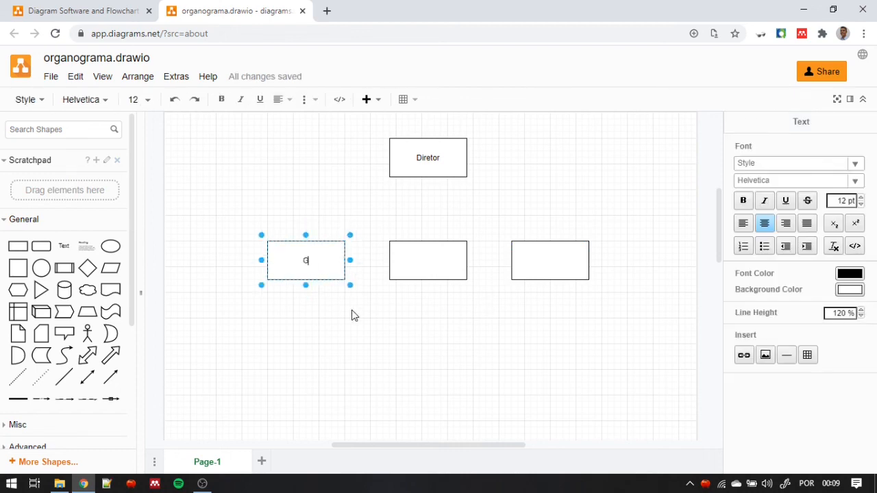
{"action": "type", "text": "erente"}
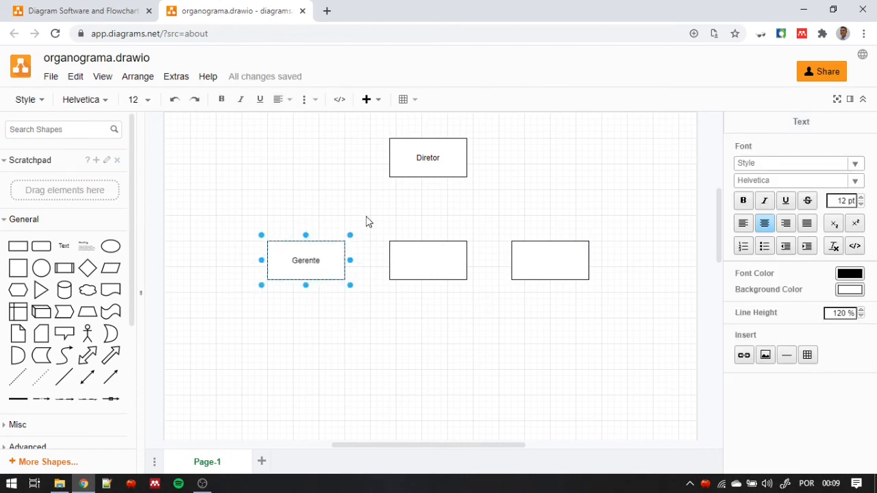
{"action": "double_click", "coordinate": [424, 267]}
{"action": "type", "text": "Gerente"}
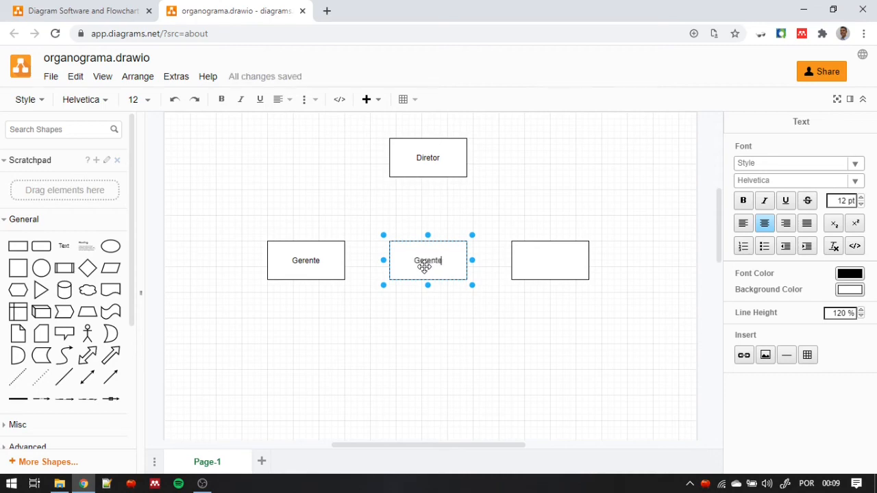
{"action": "left_click", "coordinate": [555, 261]}
{"action": "double_click", "coordinate": [556, 261]}
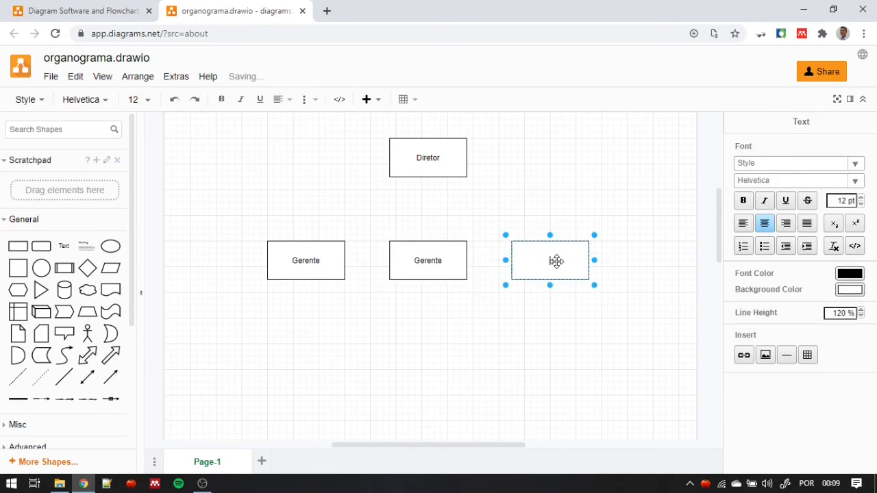
{"action": "type", "text": "Gerente"}
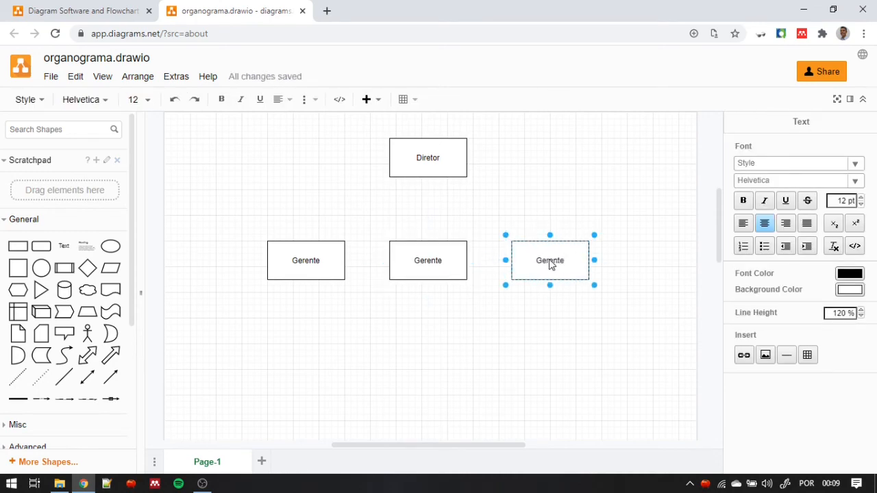
{"action": "left_click", "coordinate": [529, 211]}
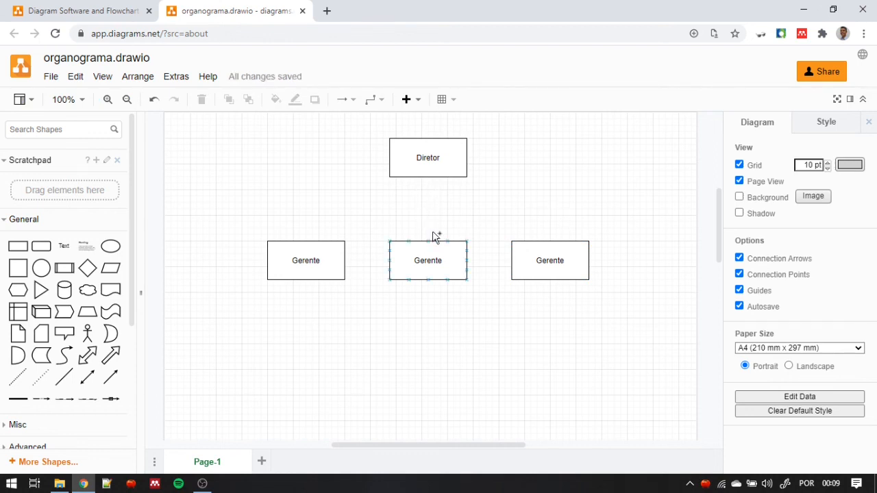
{"action": "left_click_drag", "start_coordinate": [250, 226], "coordinate": [608, 317]}
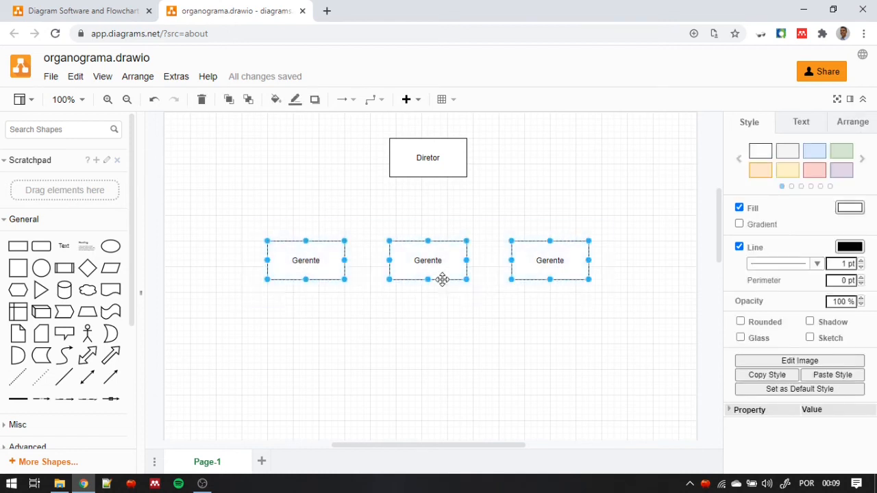
{"action": "left_click", "coordinate": [259, 223]}
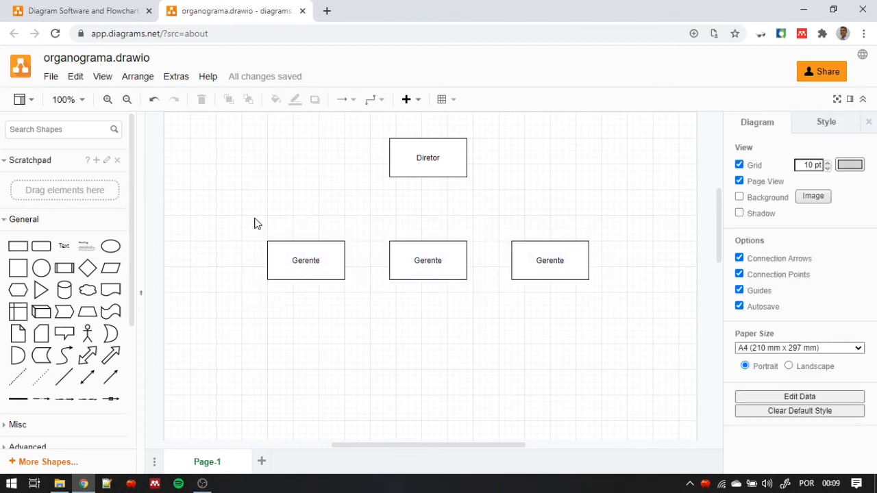